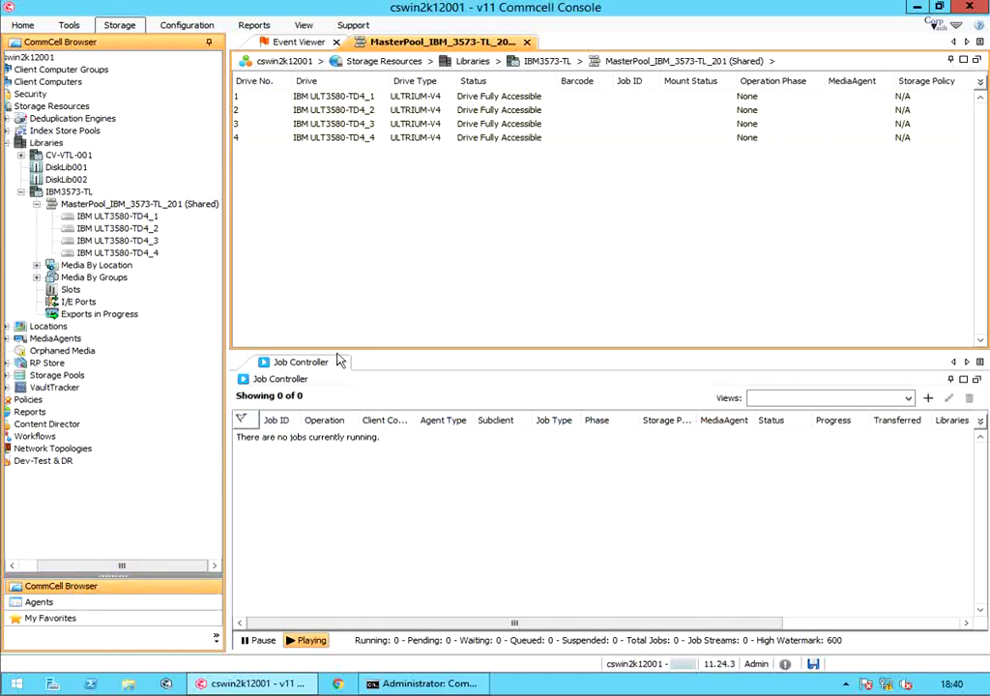
Select MasterPool_IBM_3573-TL_201 (Shared) to list its four IBM ULT3580-TD4 tape drives
left_click(196, 210)
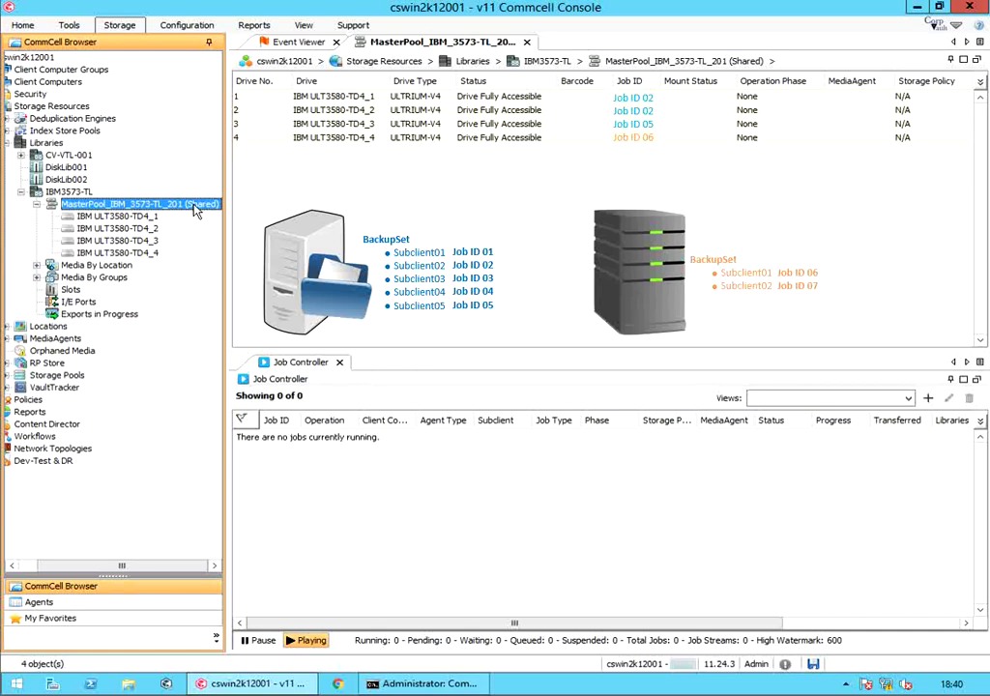
left_click(100, 25)
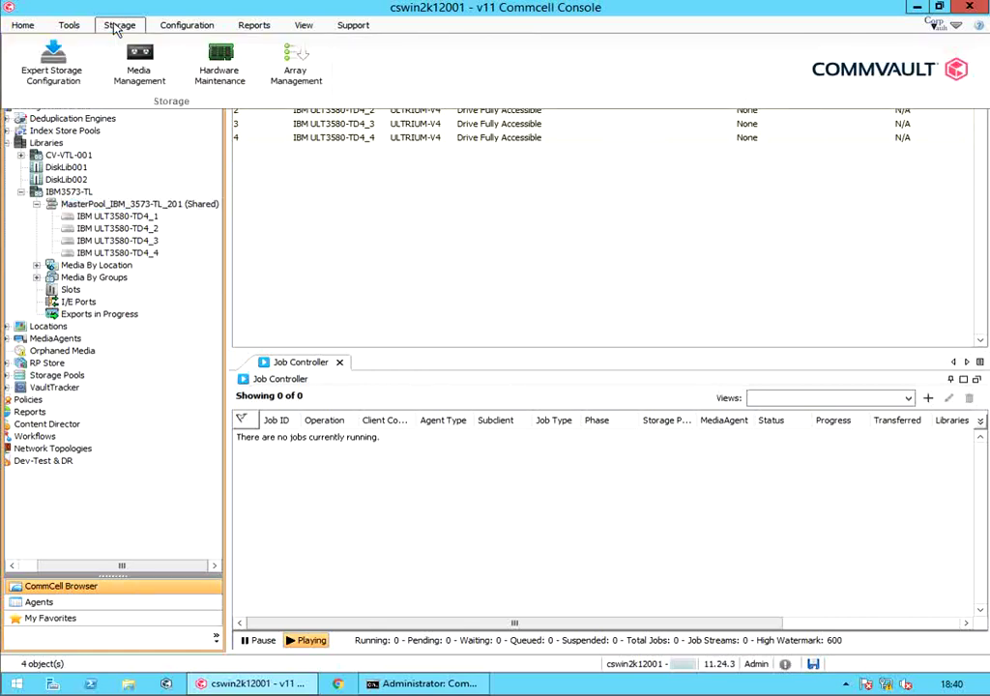
In Expert Storage Configuration, add MediaAgent mawin2k08001 to the selected MediaAgents and confirm
left_click(53, 68)
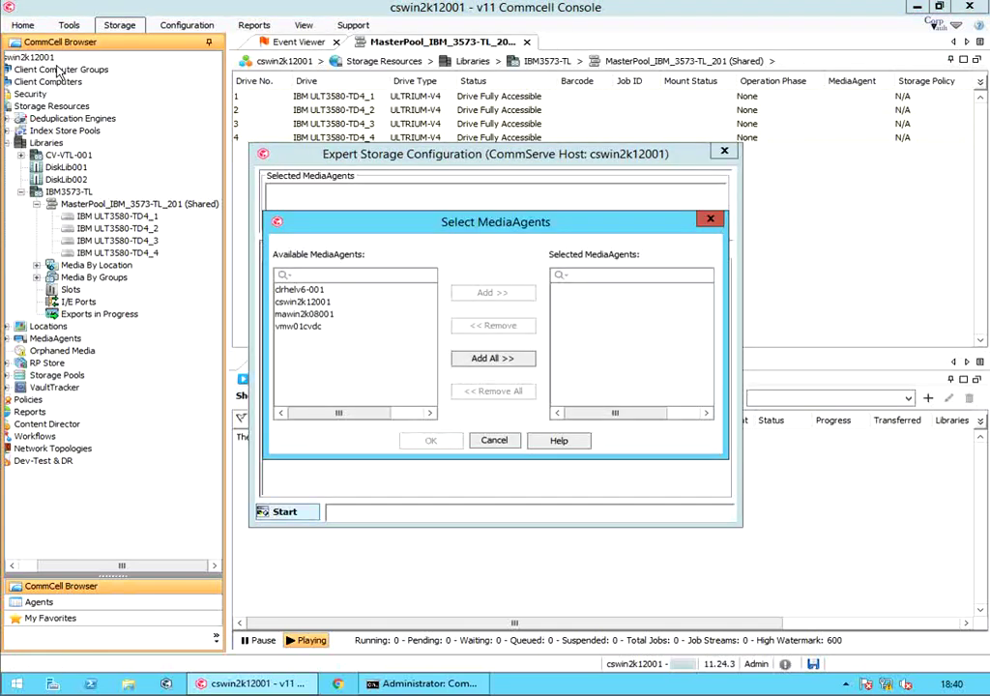
left_click(302, 315)
left_click(497, 293)
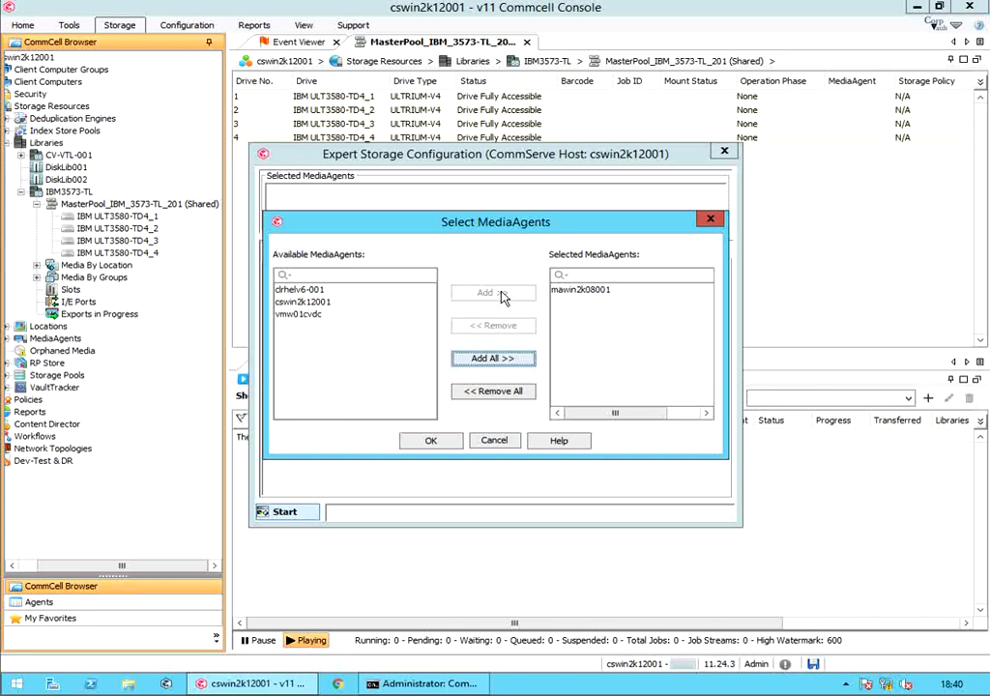
left_click(431, 441)
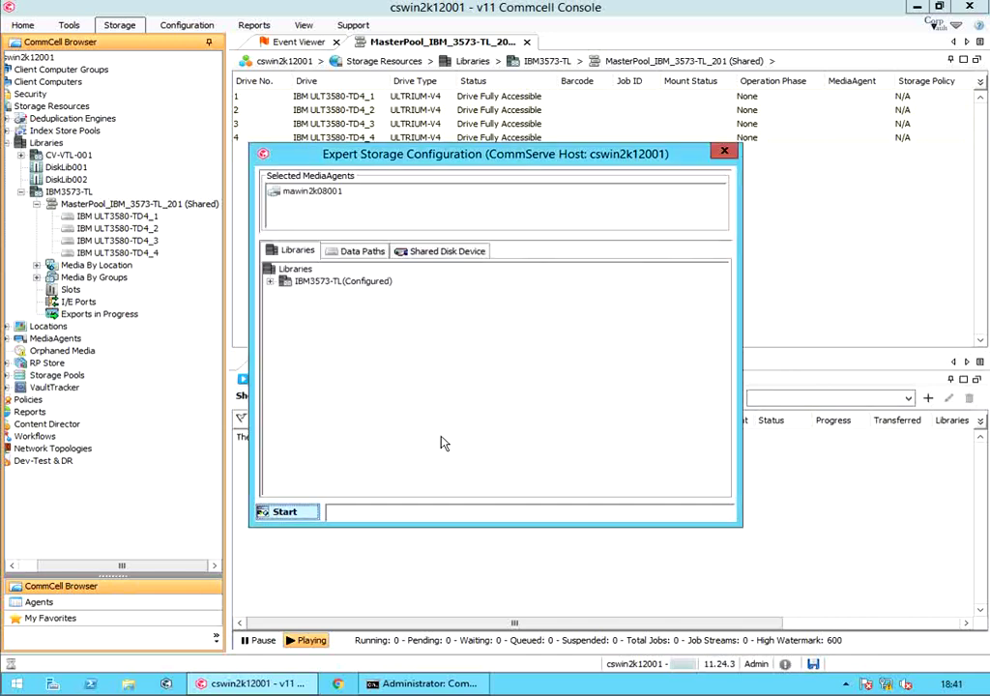
Expand IBM3573-TL data paths to show MasterPool's cswin2k12001 and mawin2k08001 drive pools
left_click(271, 282)
left_click(344, 253)
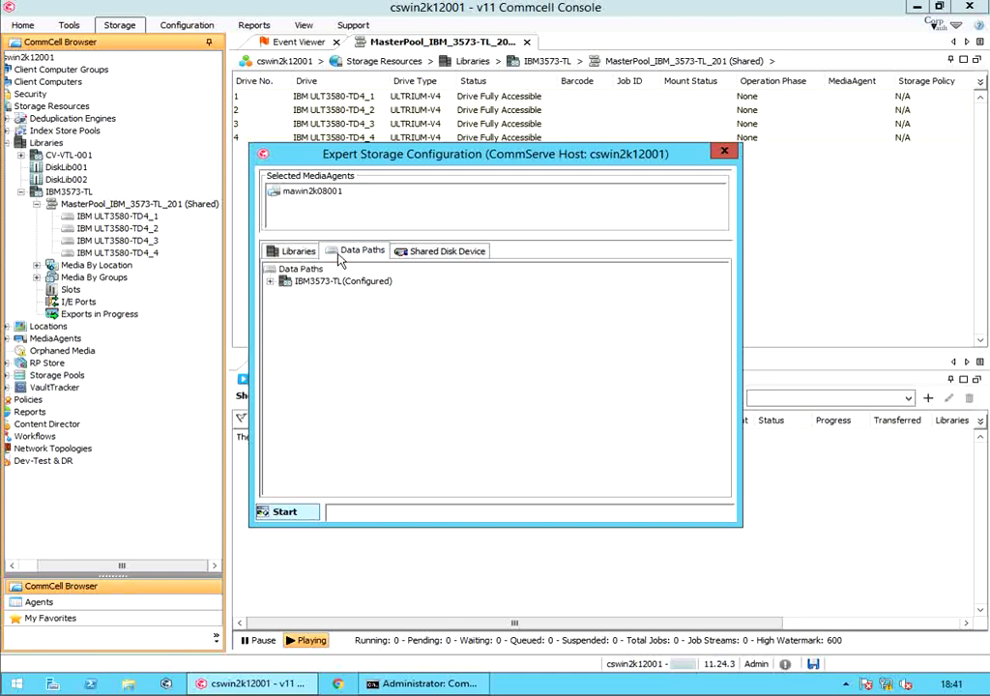
left_click(271, 281)
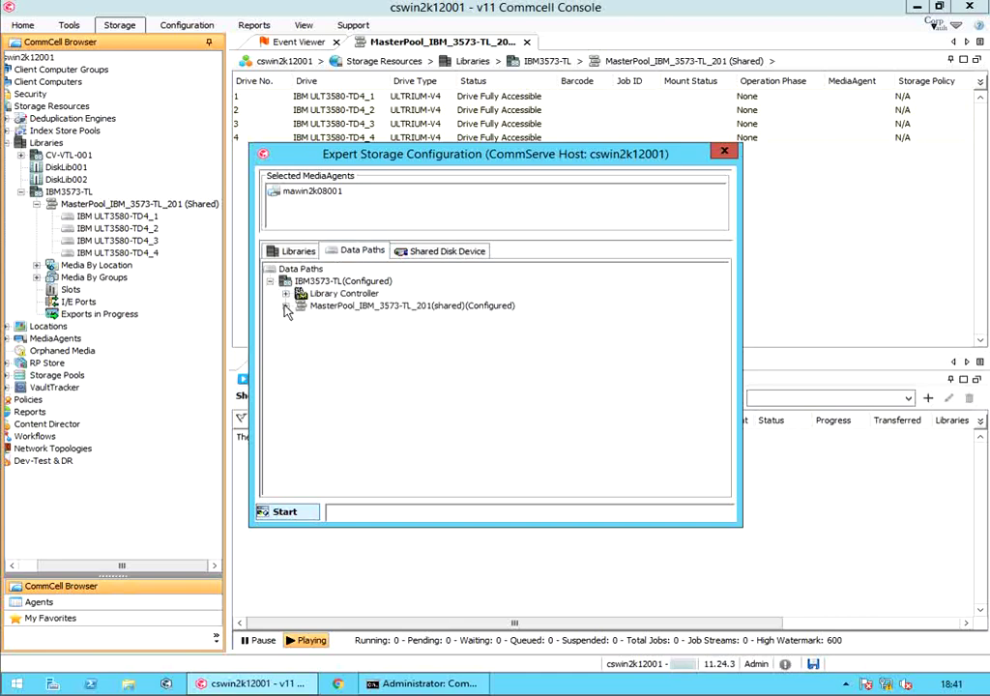
left_click(286, 306)
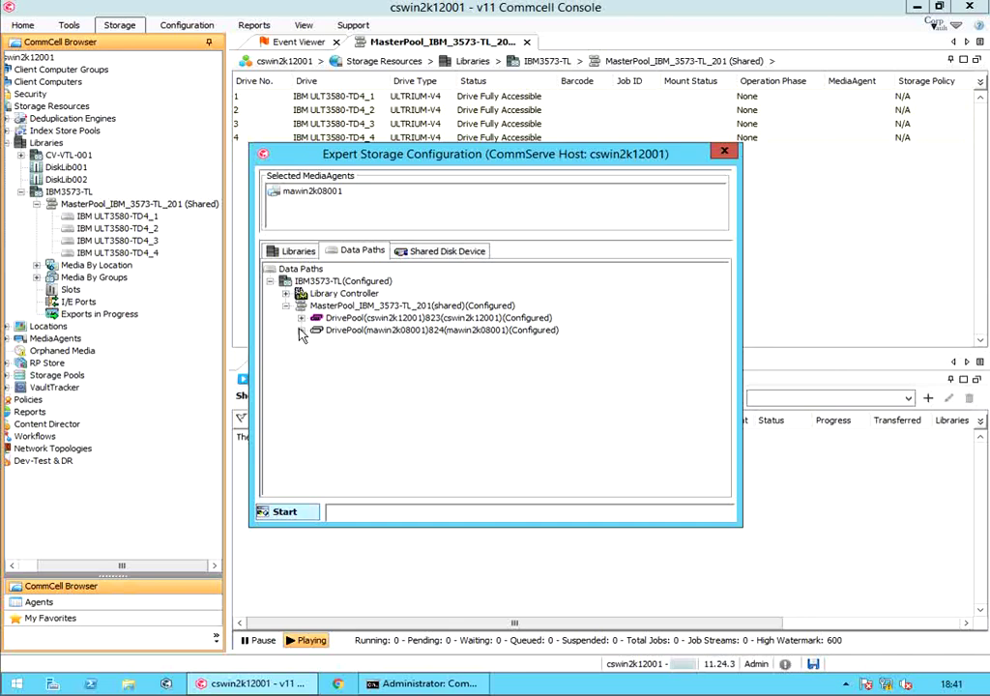
left_click(300, 331)
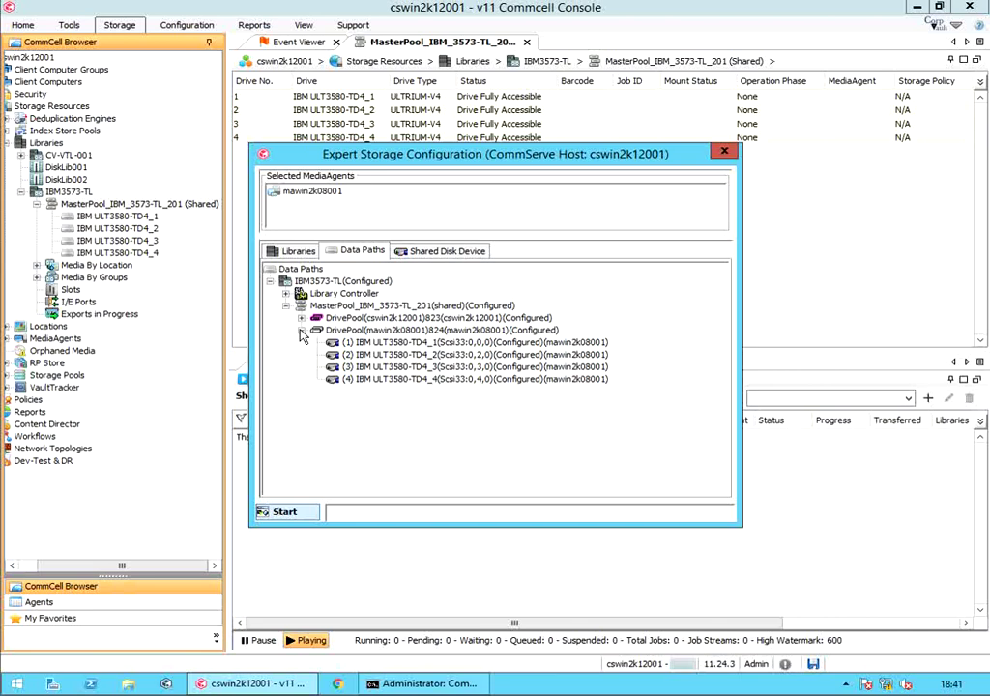
right_click(501, 336)
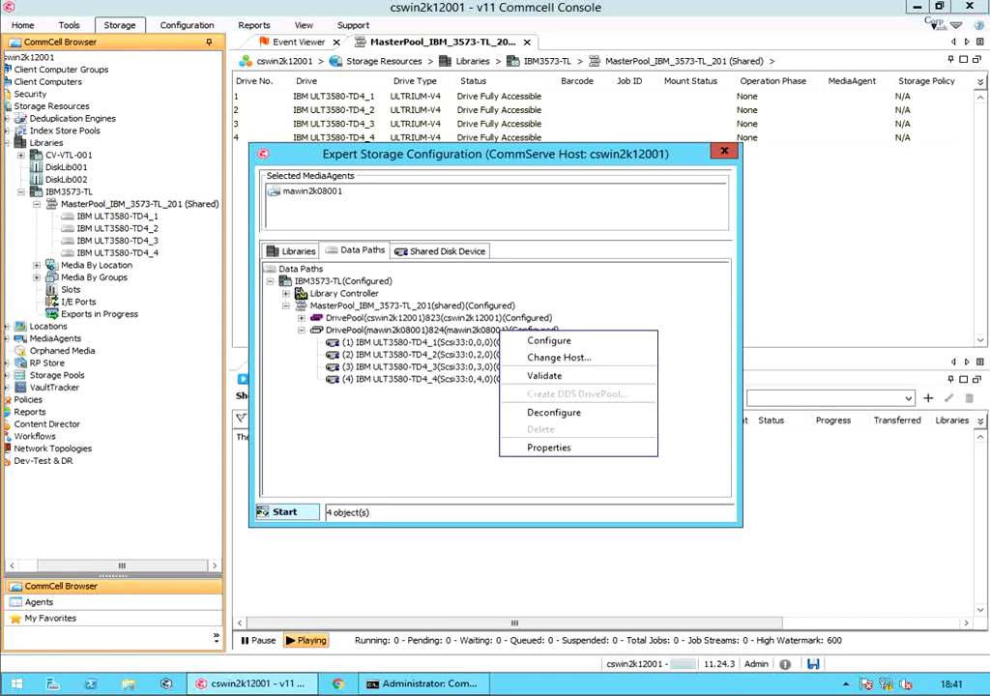
left_click(431, 331)
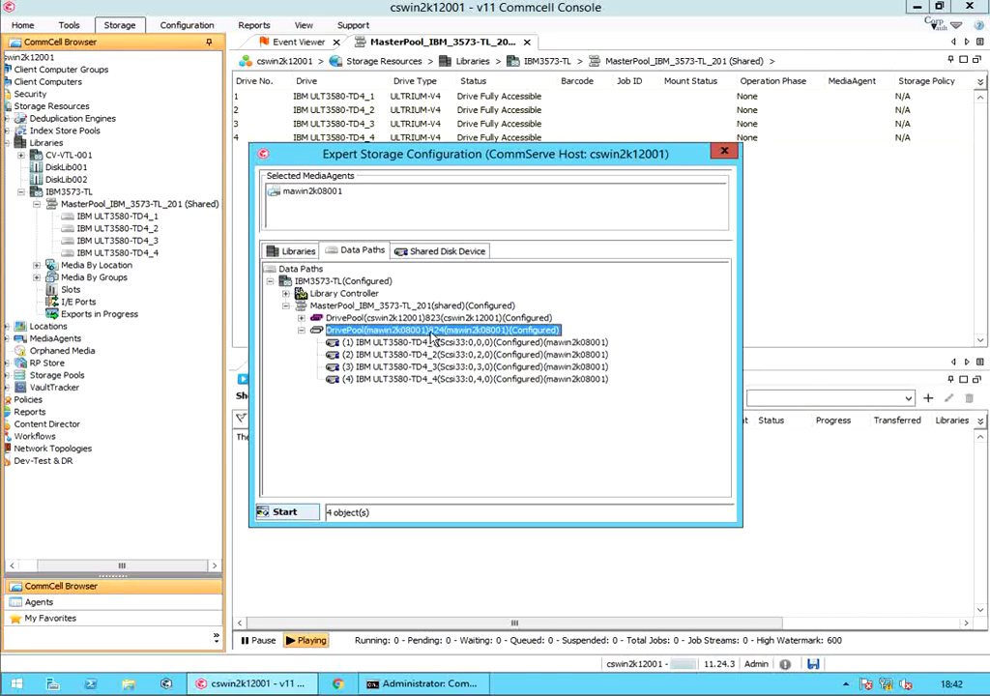
left_click(301, 330)
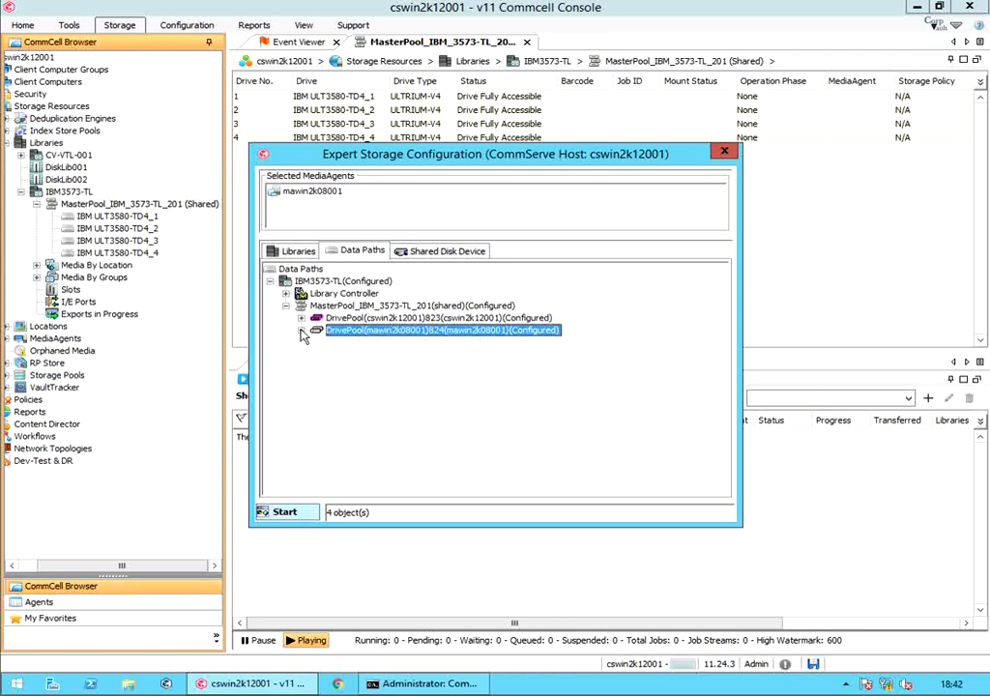
left_click(379, 308)
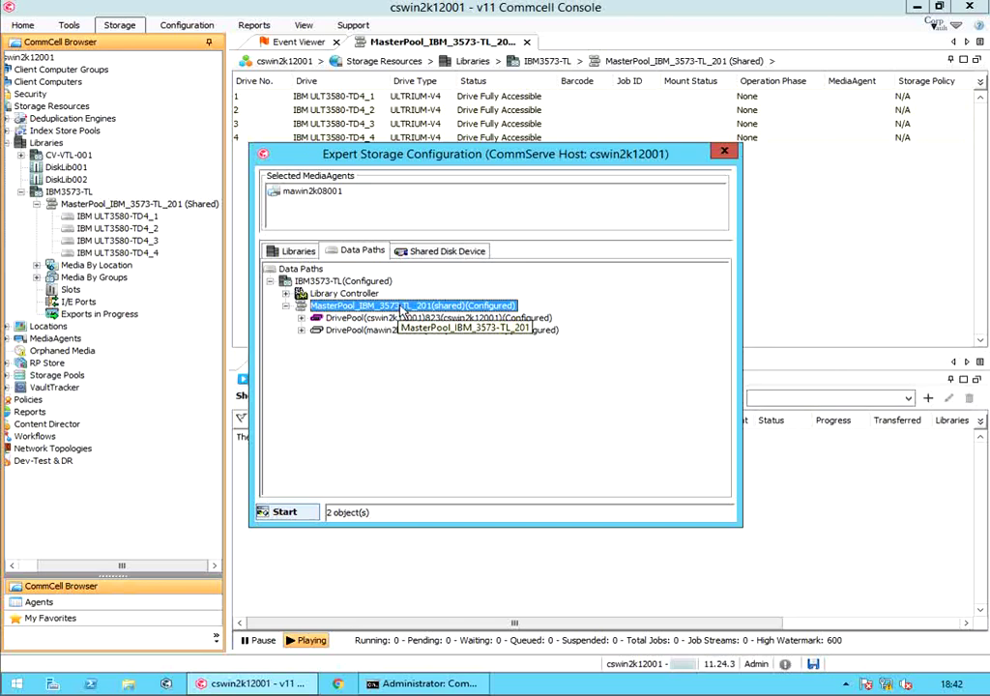
Add a new drive pool on MediaAgent mawin2k08001 under MasterPool_IBM_3573-TL_201
right_click(402, 308)
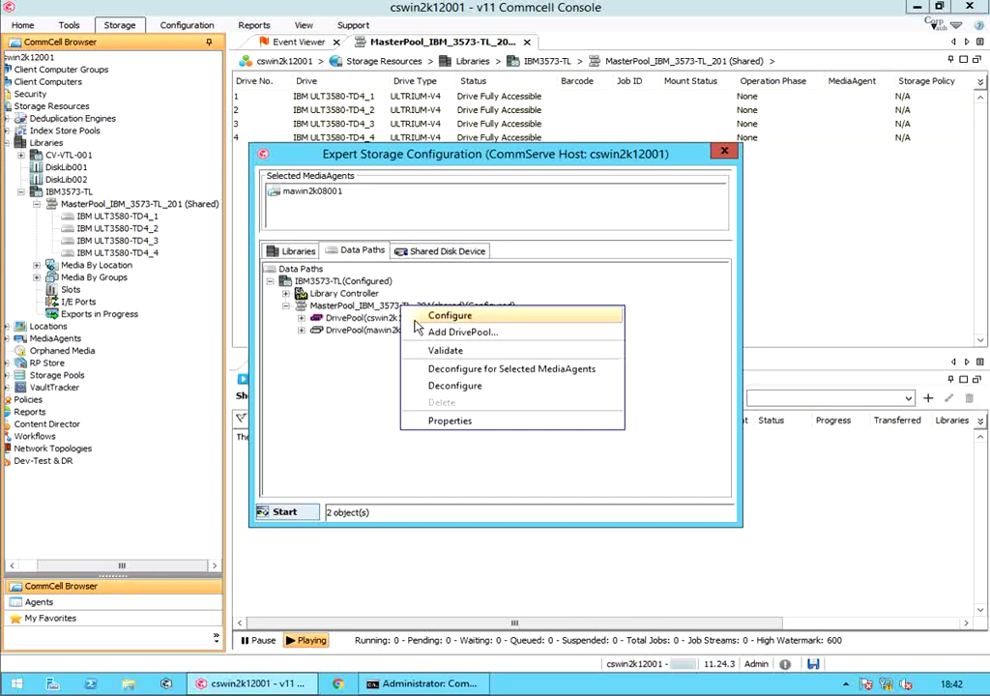
left_click(462, 331)
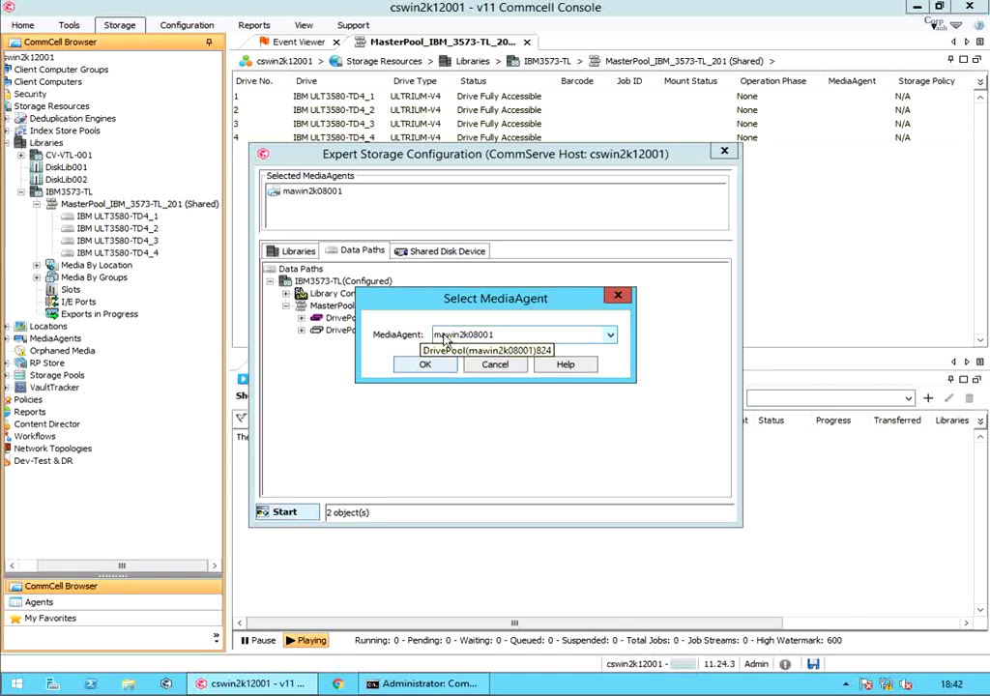
left_click(611, 335)
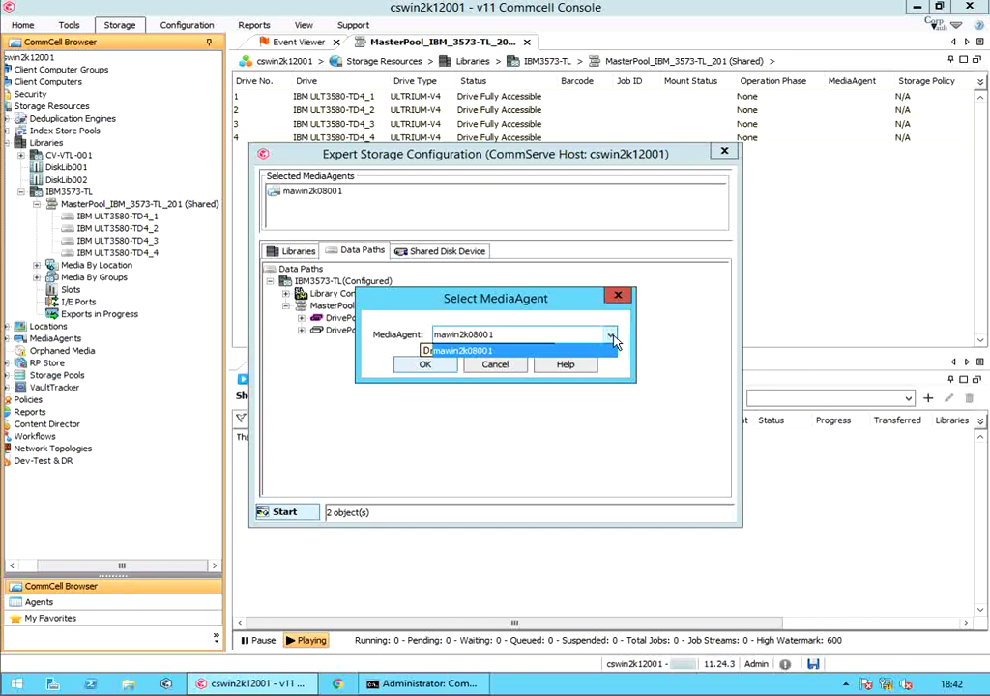
left_click(611, 336)
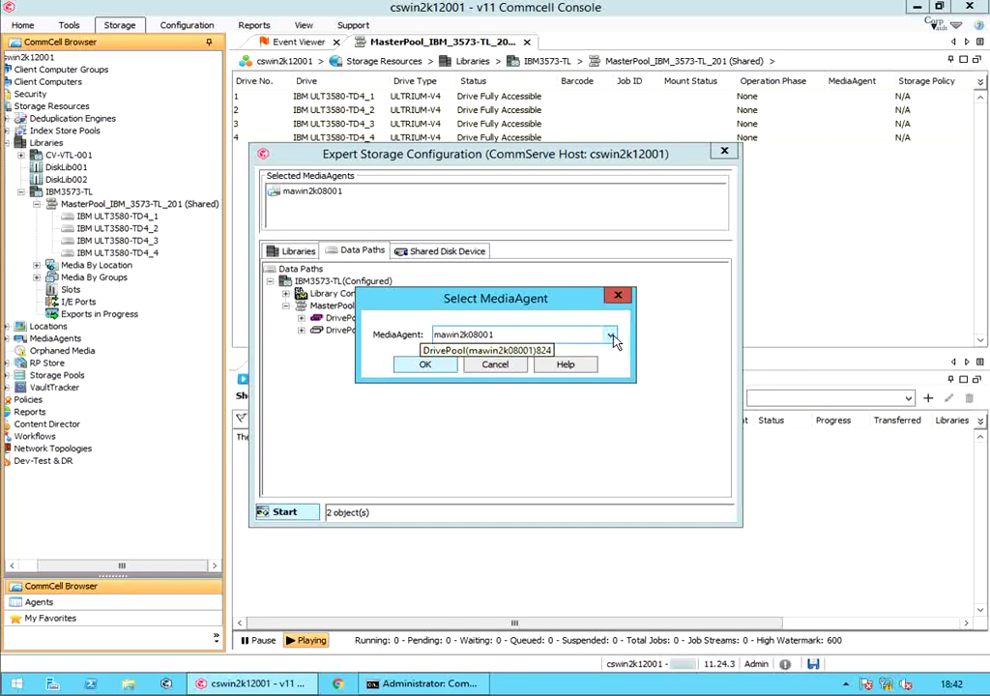
left_click(426, 364)
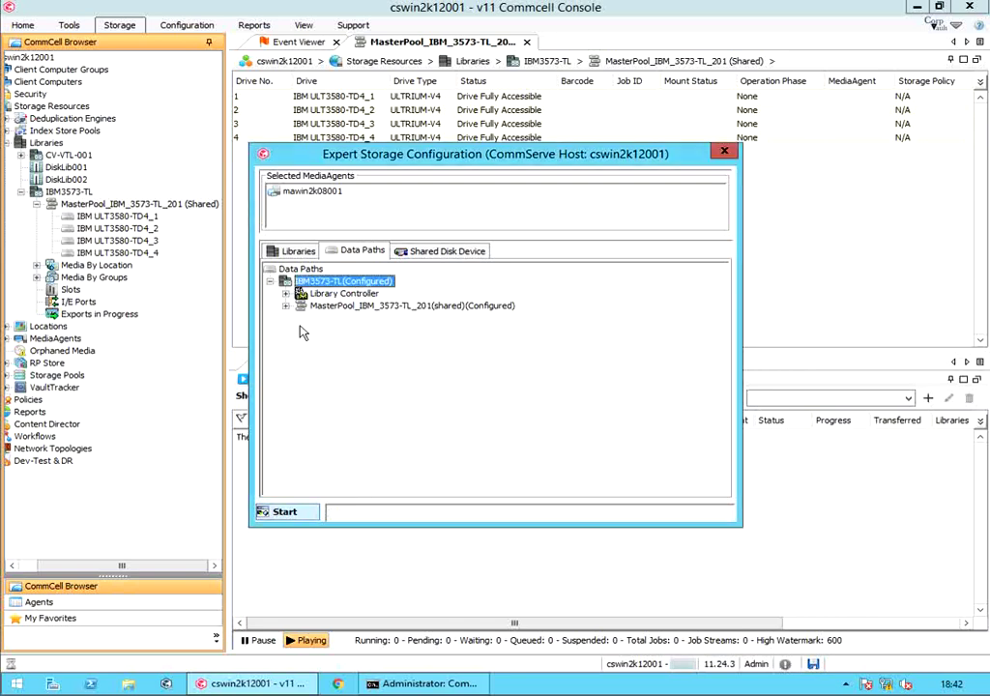
left_click(286, 306)
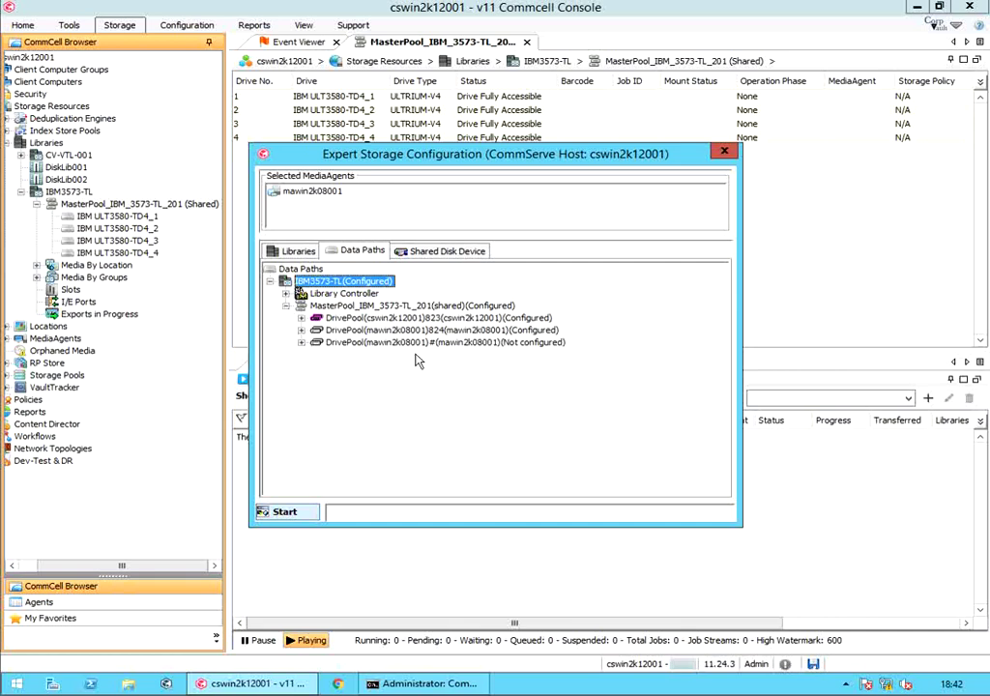
Configure the new not-configured mawin2k08001 drive pool as DrivePool Only
left_click(301, 330)
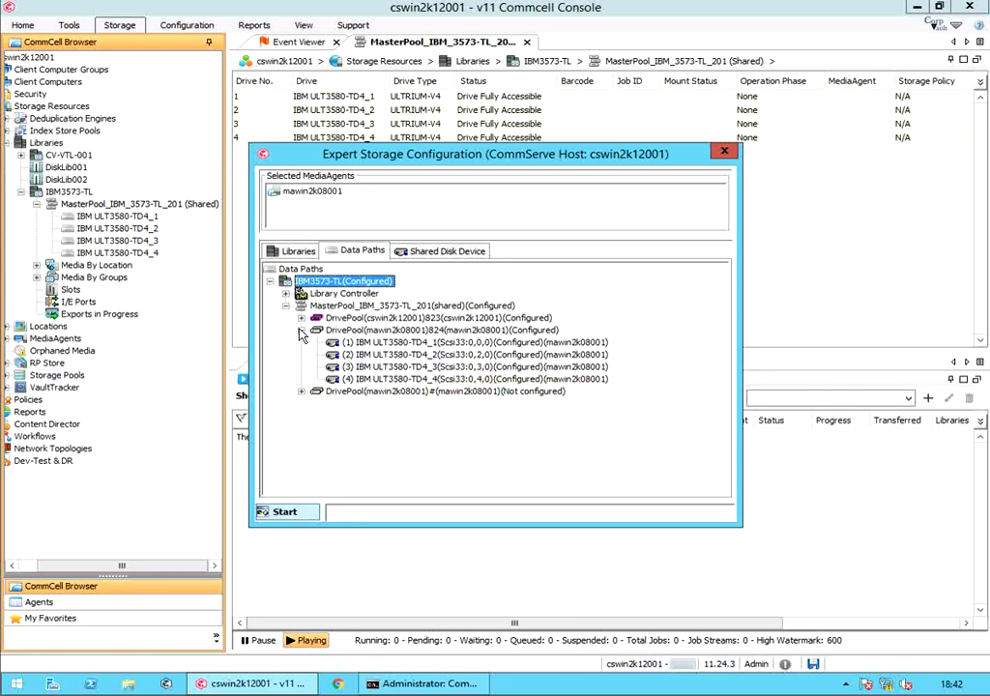
left_click(301, 391)
left_click(359, 398)
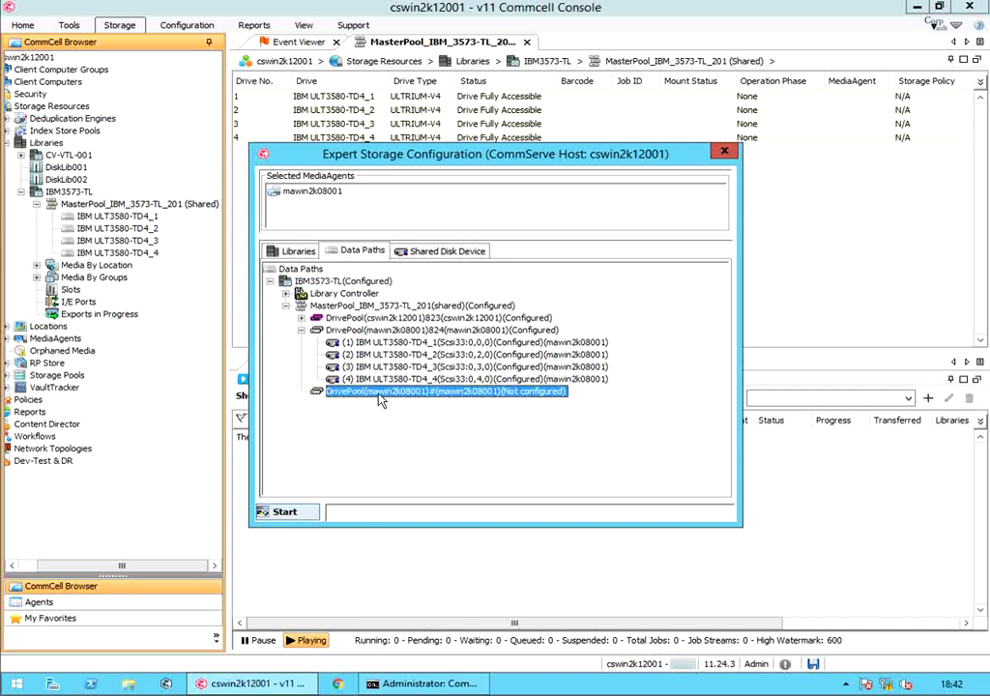
right_click(441, 399)
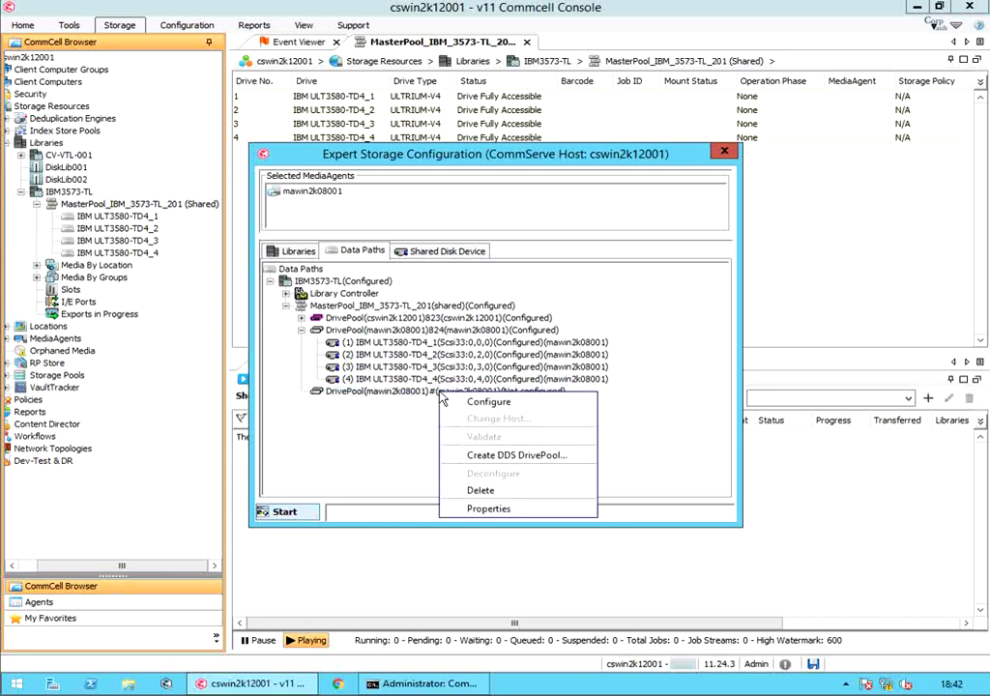
left_click(487, 402)
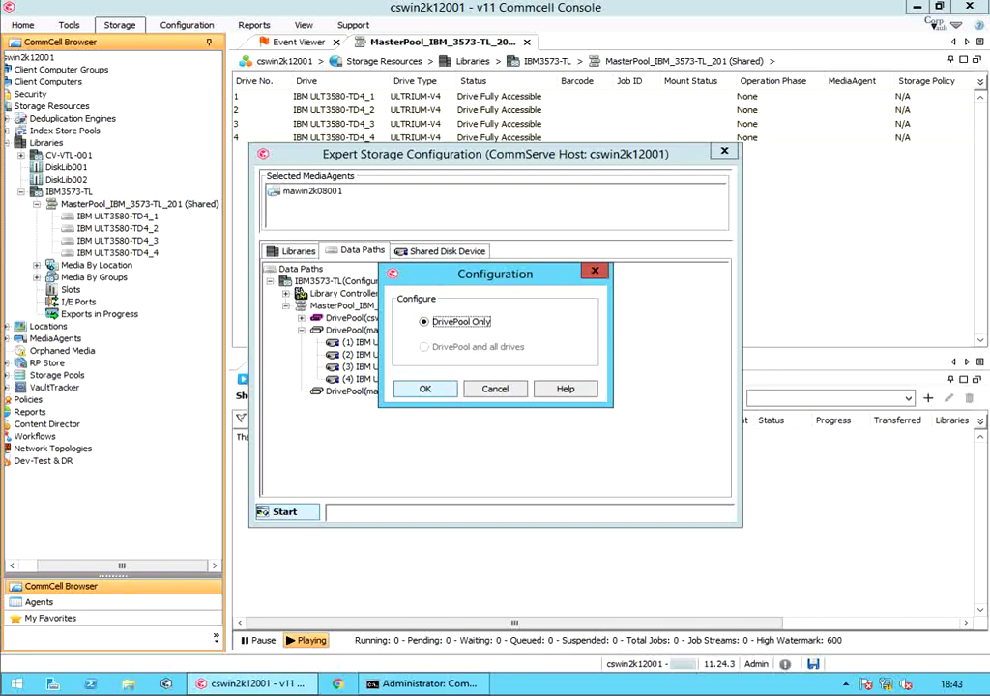
left_click(425, 388)
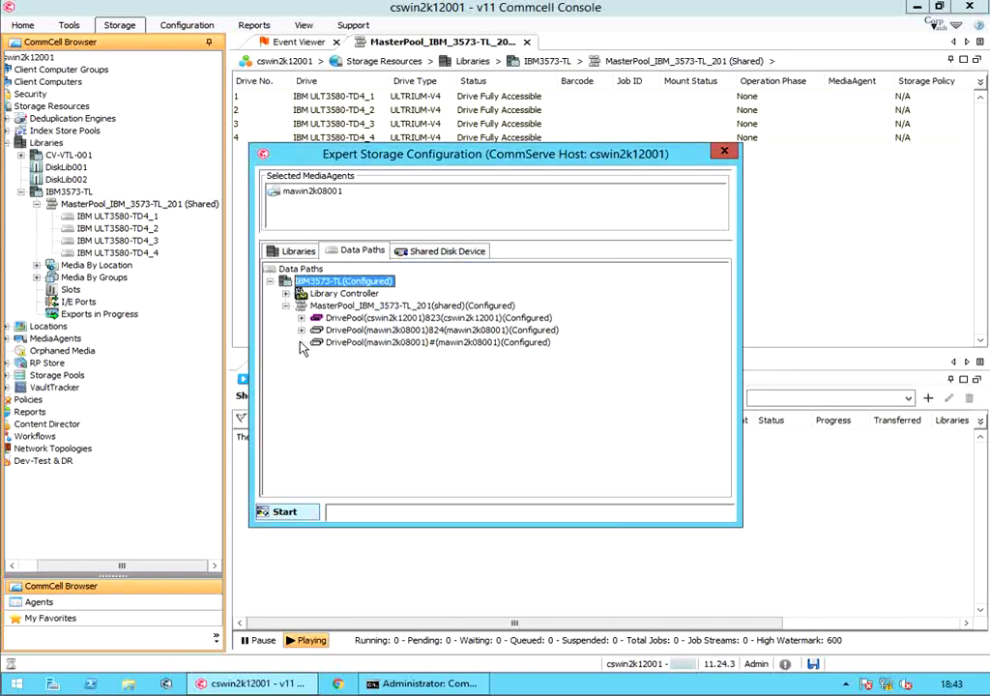
left_click(352, 344)
Deconfigure tape drive IBM ULT3580-TD4_4 in drive pool 824
right_click(352, 345)
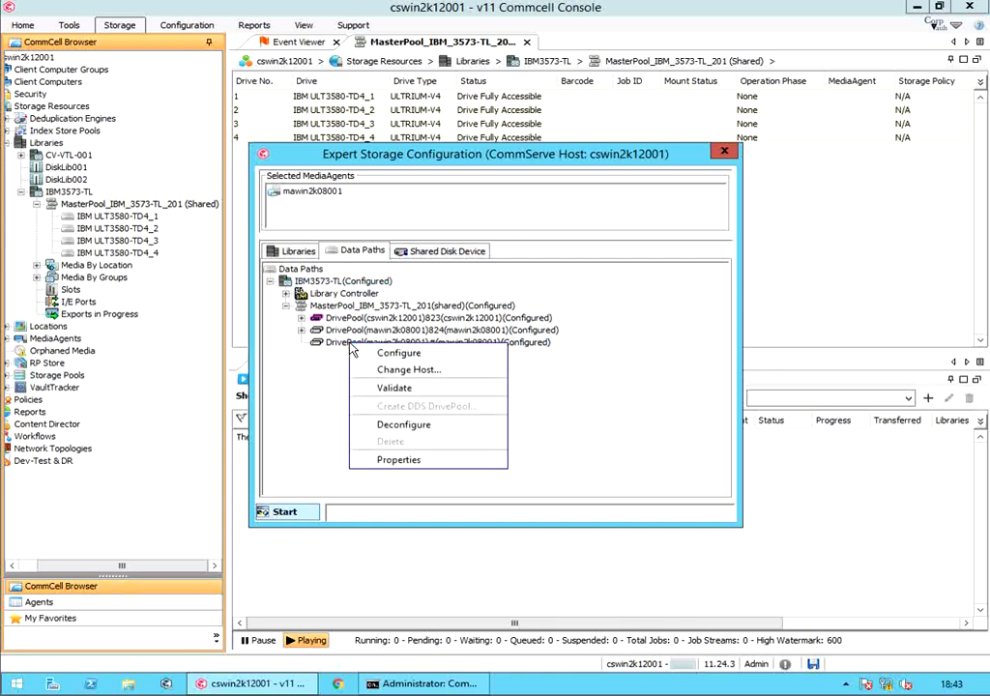
left_click(347, 343)
left_click(300, 330)
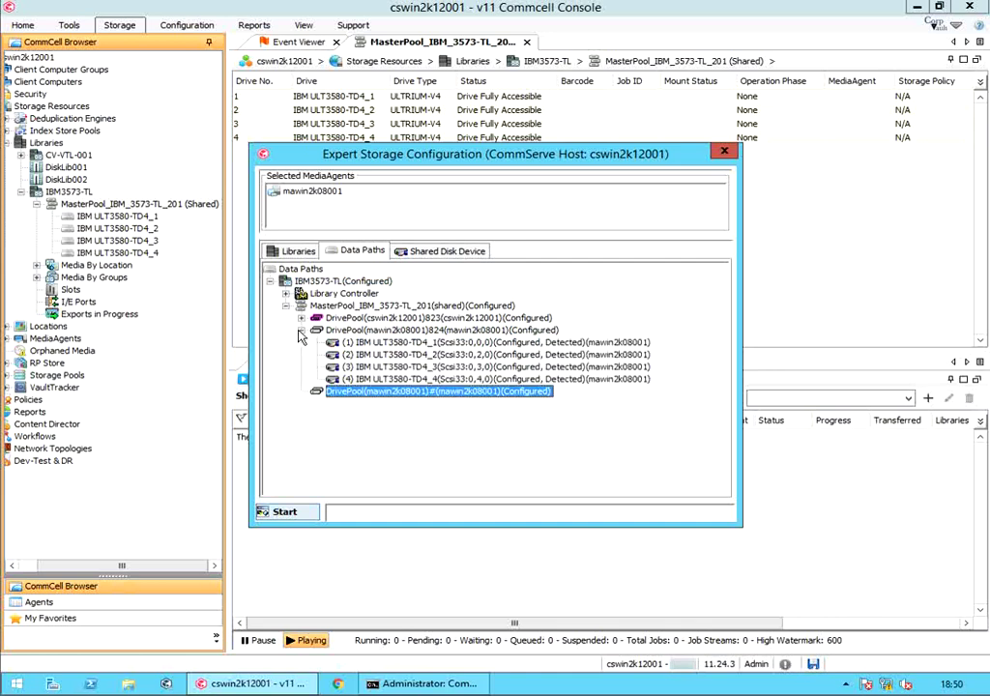
left_click(437, 379)
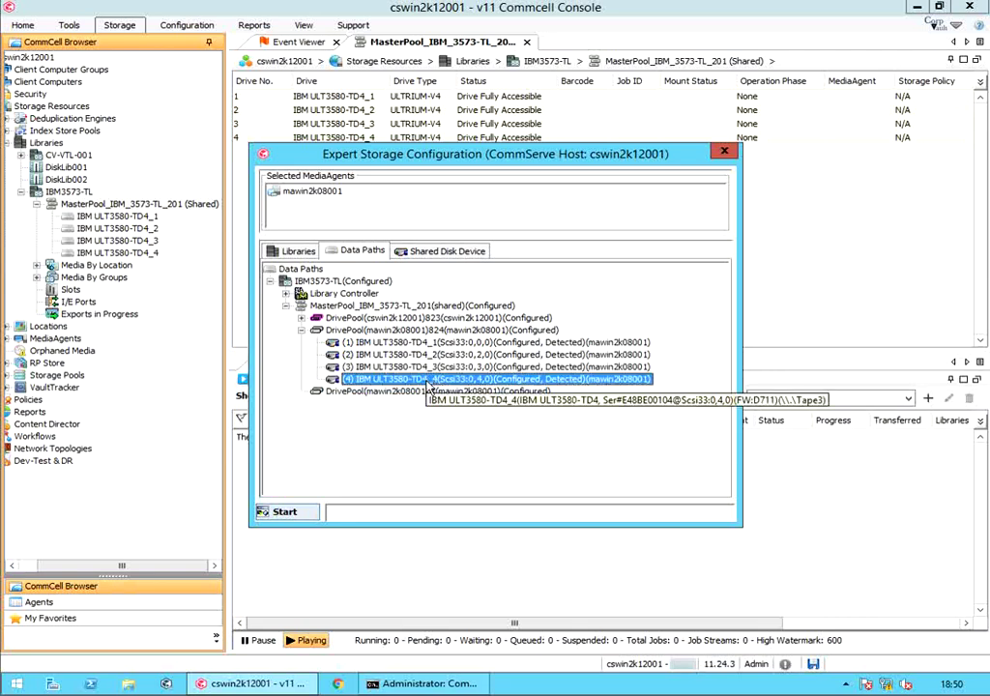
left_click(393, 368)
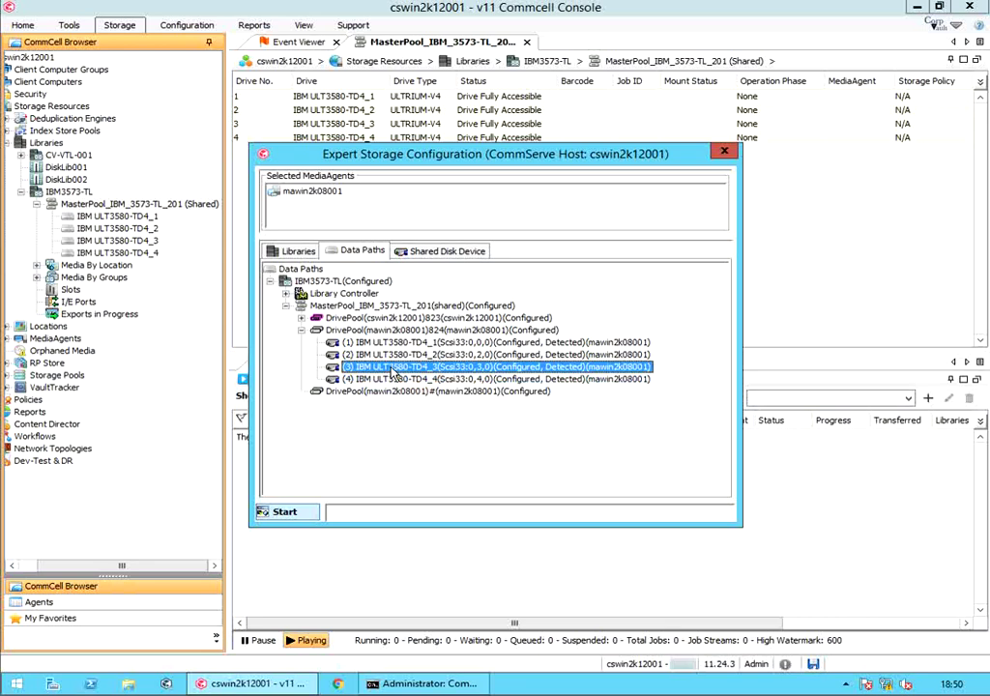
left_click(410, 378)
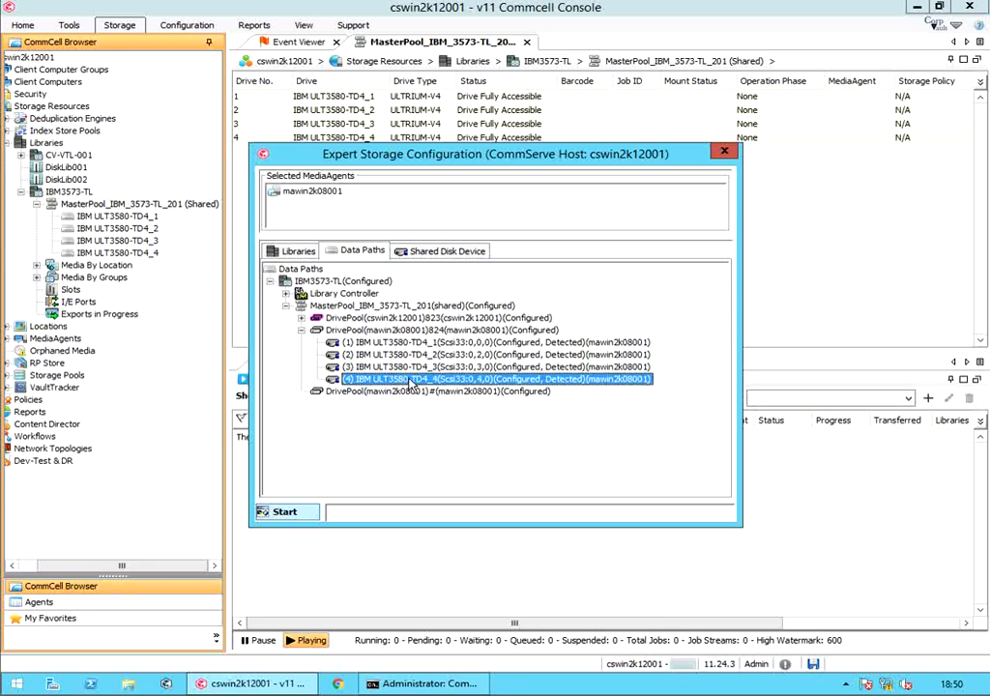
right_click(411, 383)
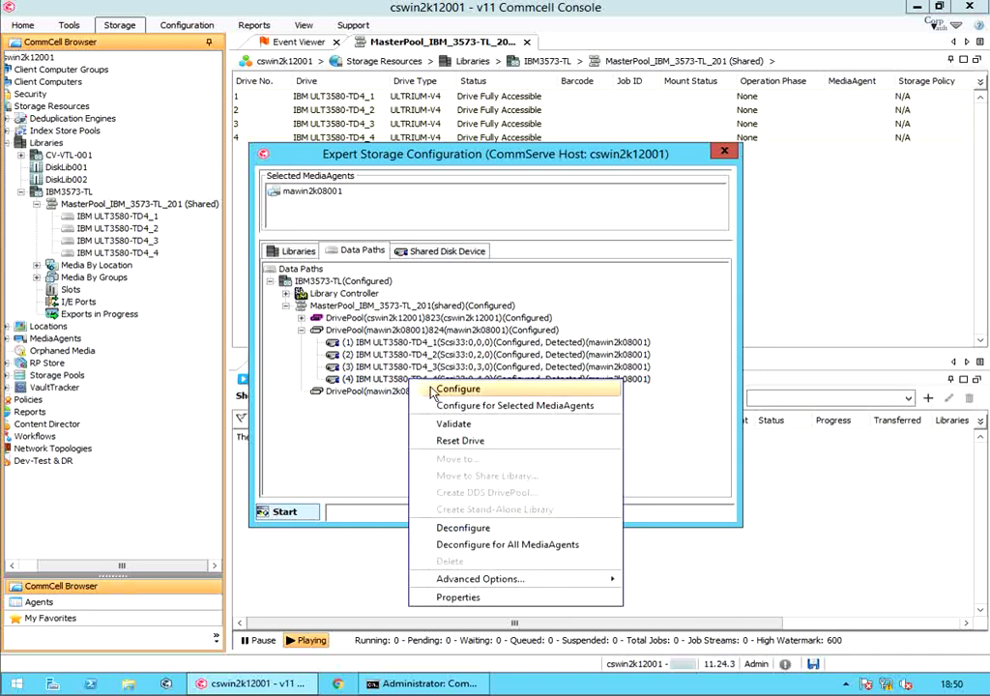
left_click(456, 528)
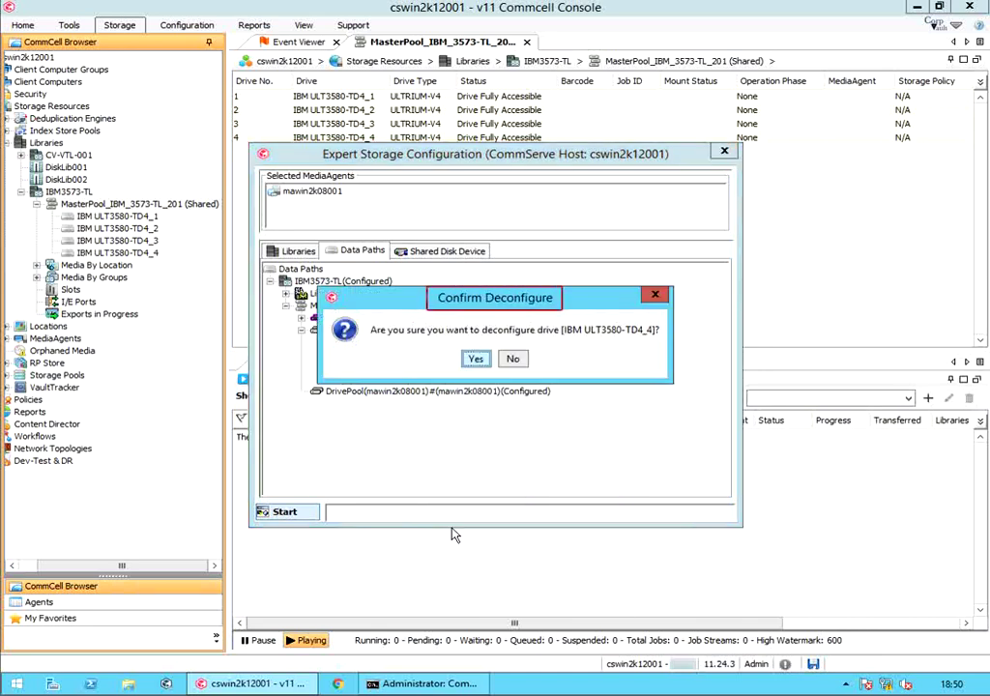
left_click(476, 360)
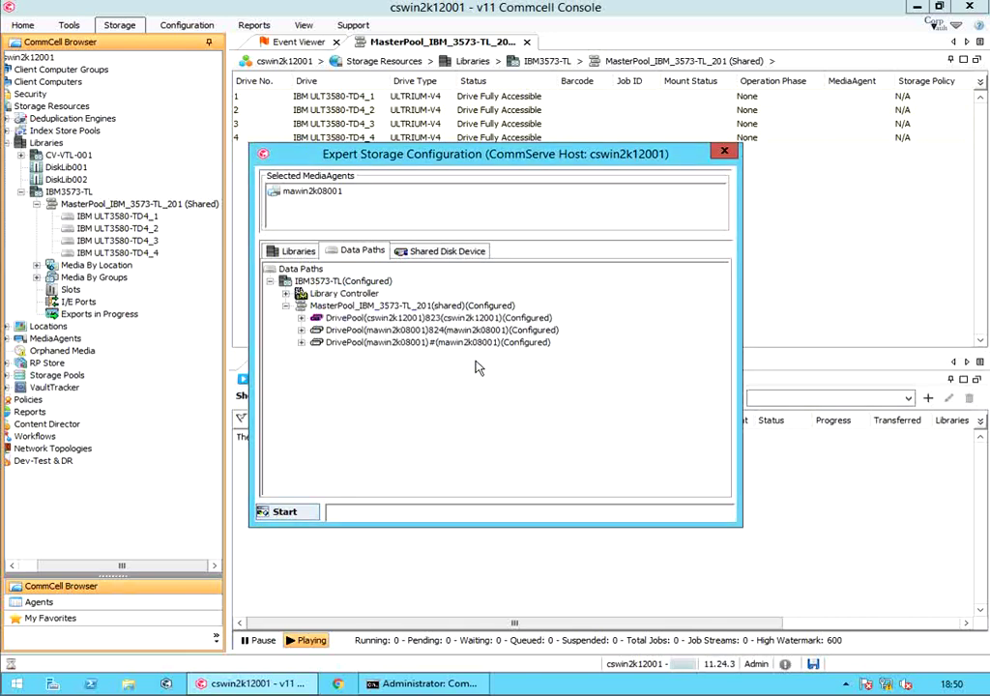
Refresh the MasterPool tree to verify TD4_4 sits Not configured in the third pool
left_click(300, 331)
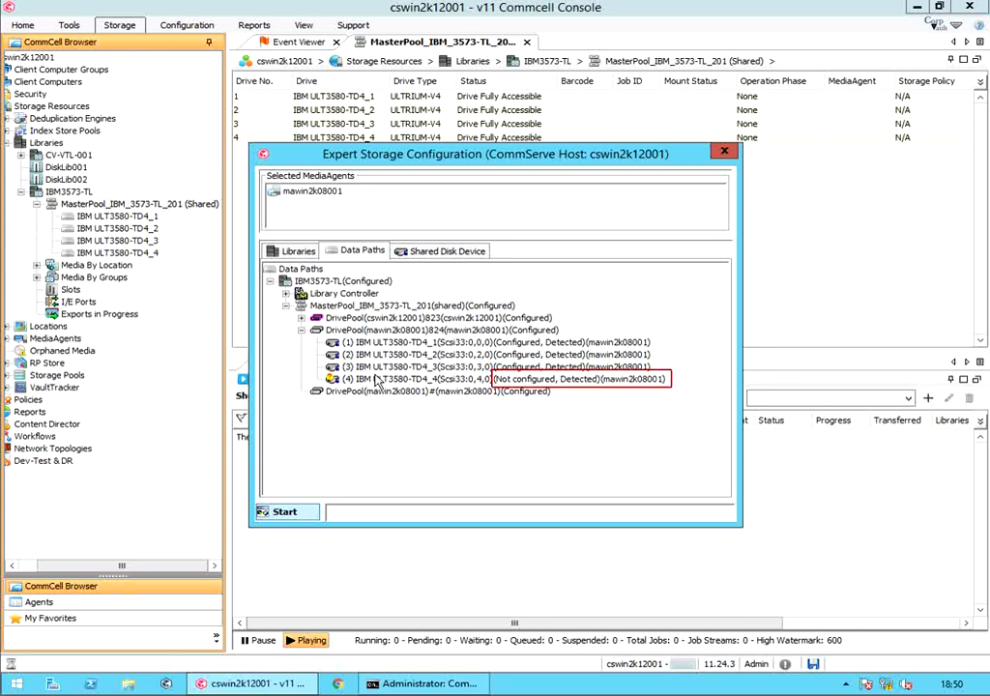
left_click(377, 381)
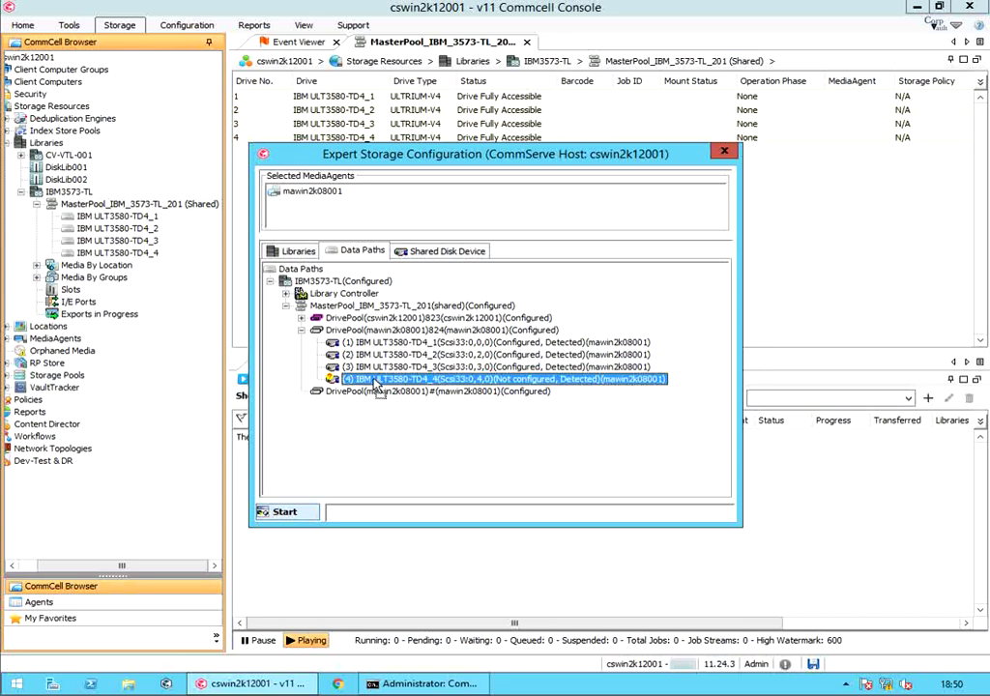
left_click(376, 383, "ctrl")
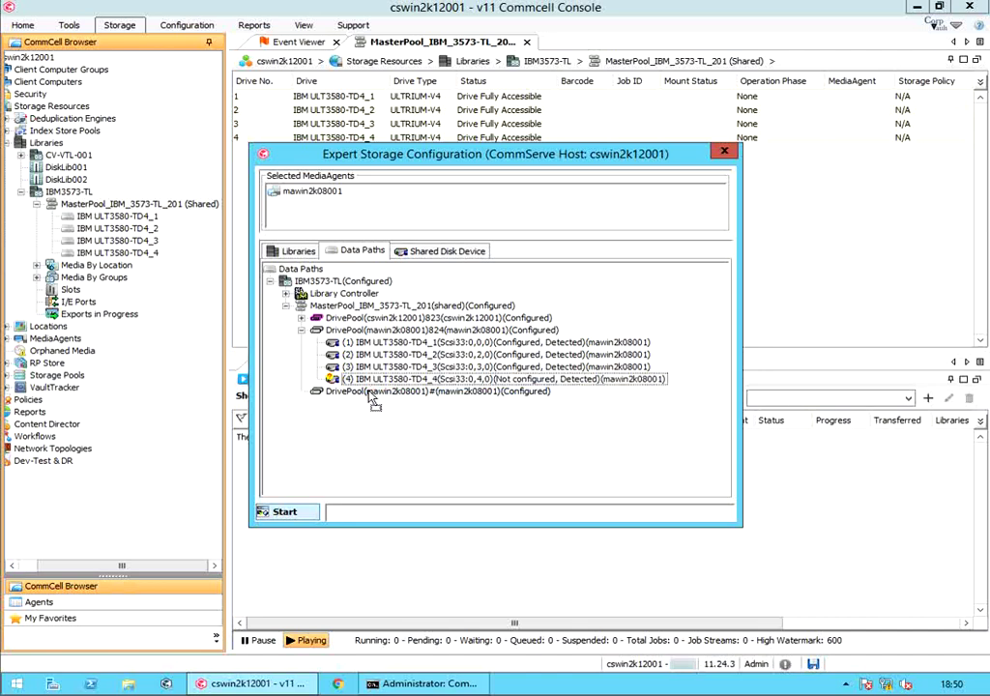
left_click(286, 306)
left_click(301, 343)
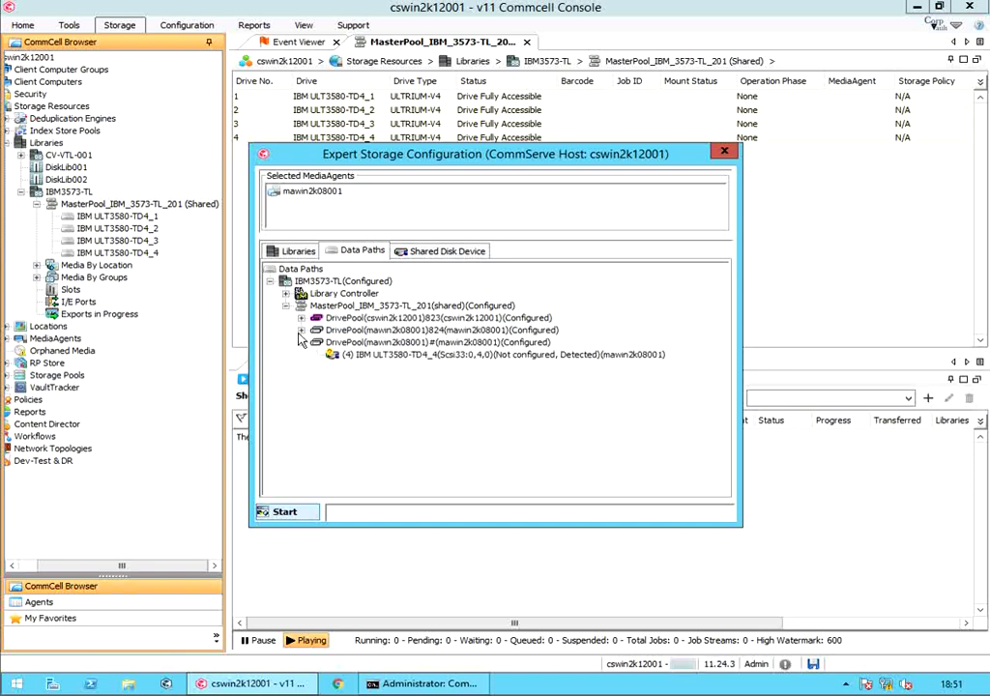
left_click(302, 330)
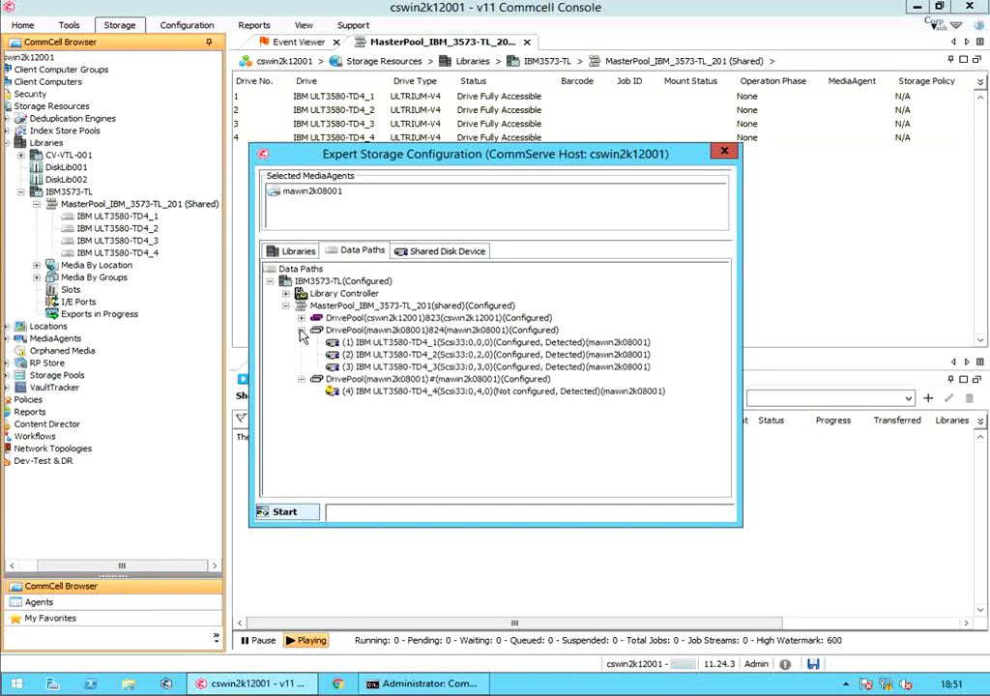
left_click(411, 368)
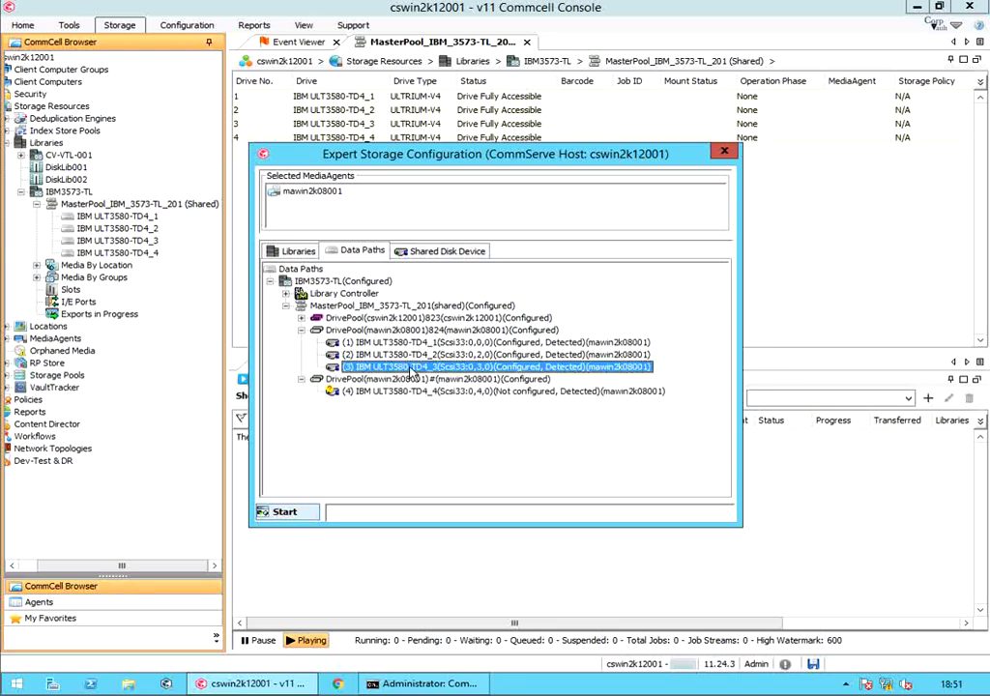
Deconfigure tape drive IBM ULT3580-TD4_3 as well
right_click(412, 372)
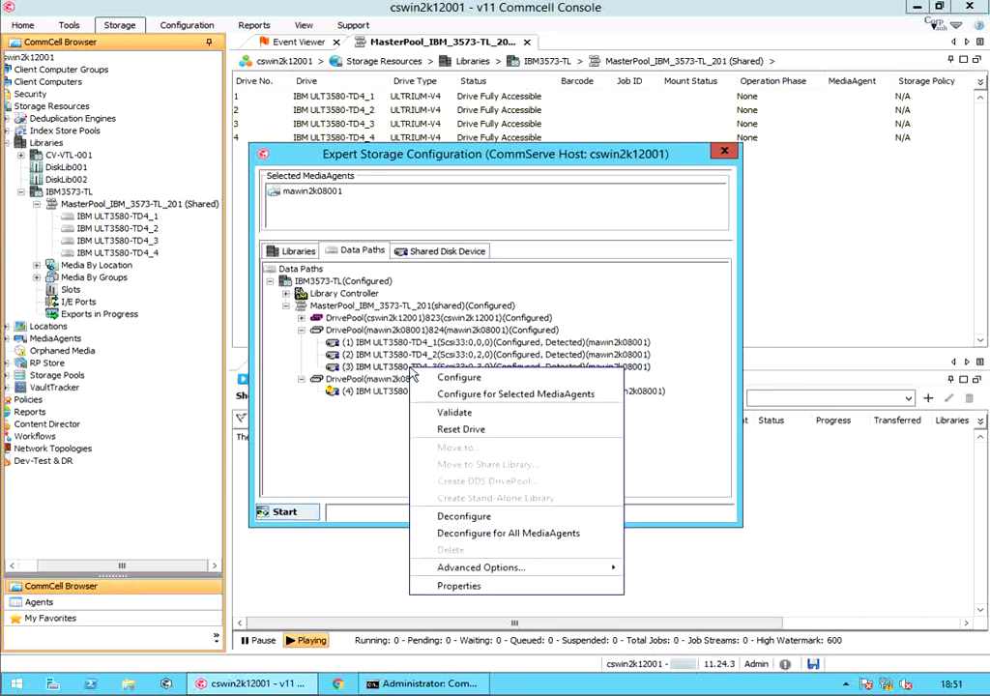
left_click(449, 516)
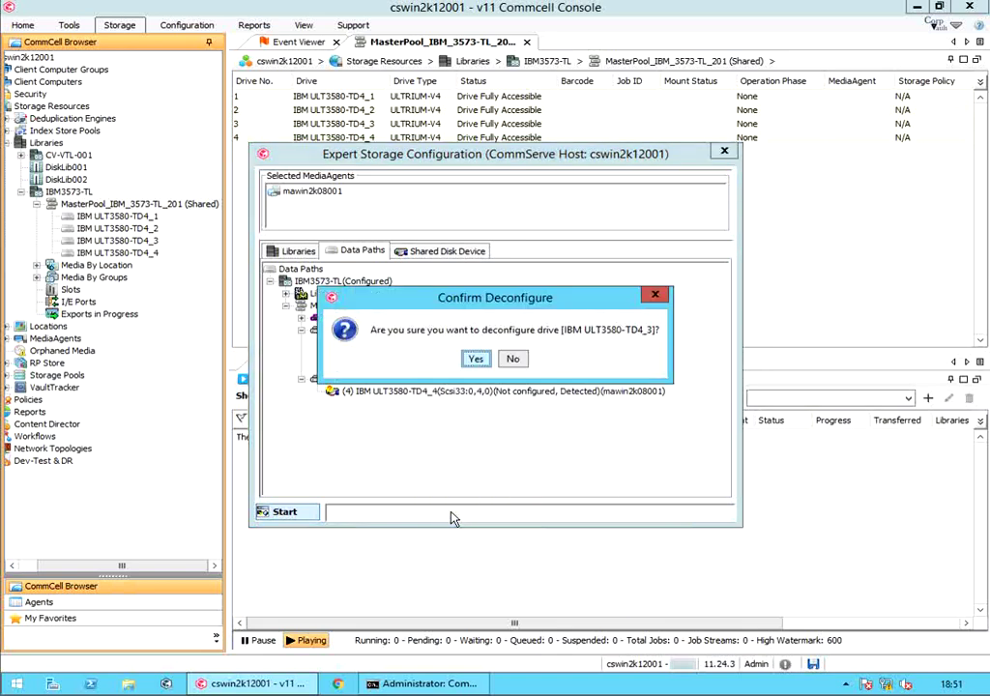
left_click(476, 360)
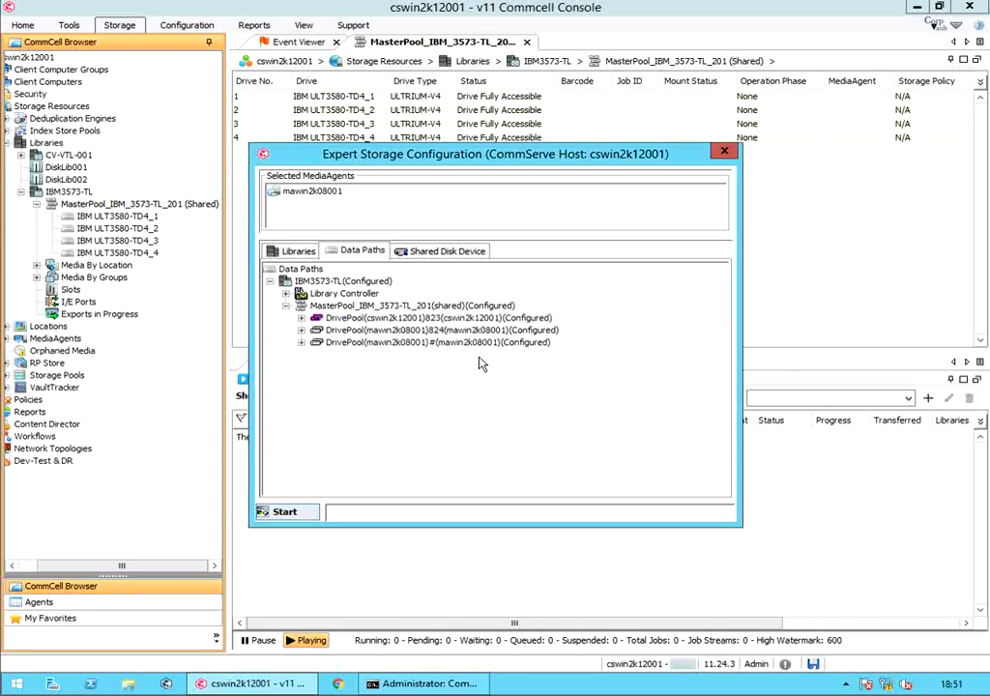
left_click(301, 331)
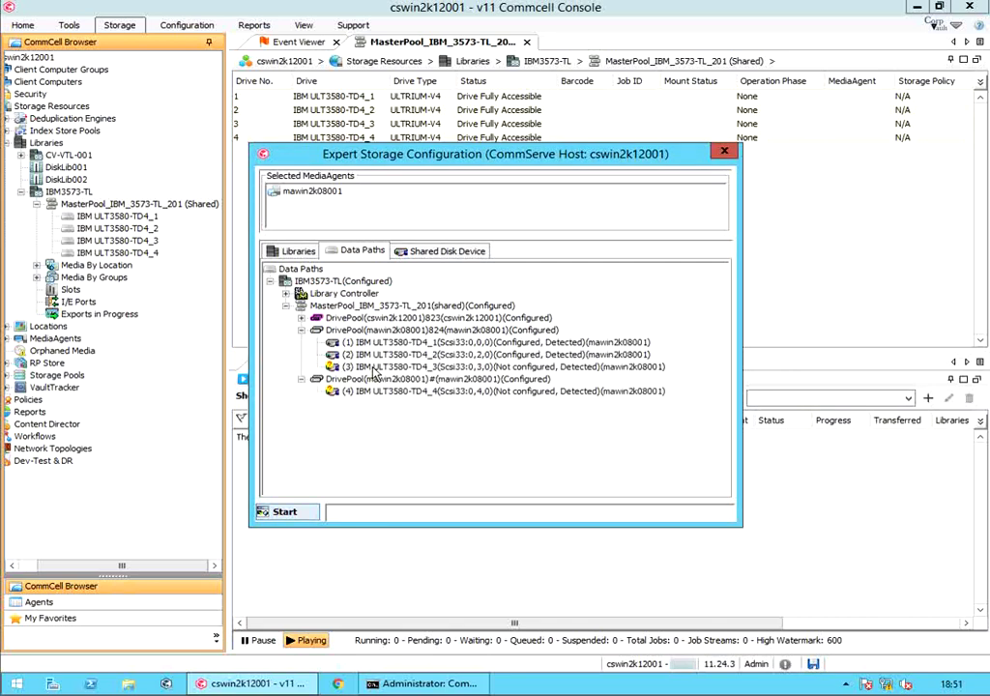
left_click(373, 367)
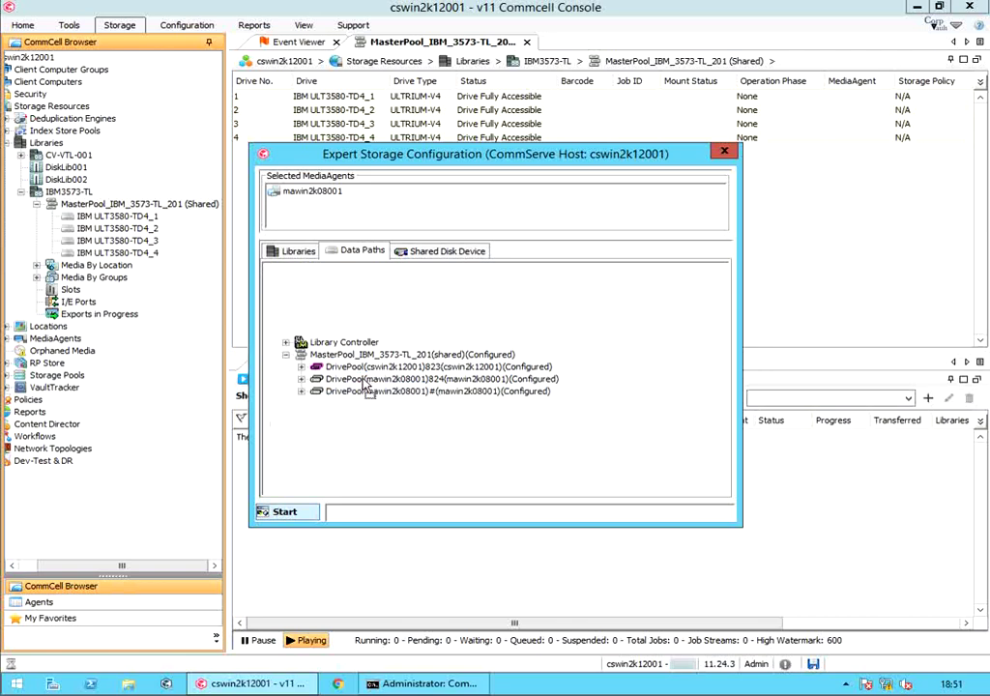
Expand both mawin2k08001 drive pools and select the third pool holding TD4_3 and TD4_4
left_click(301, 379)
left_click(301, 416)
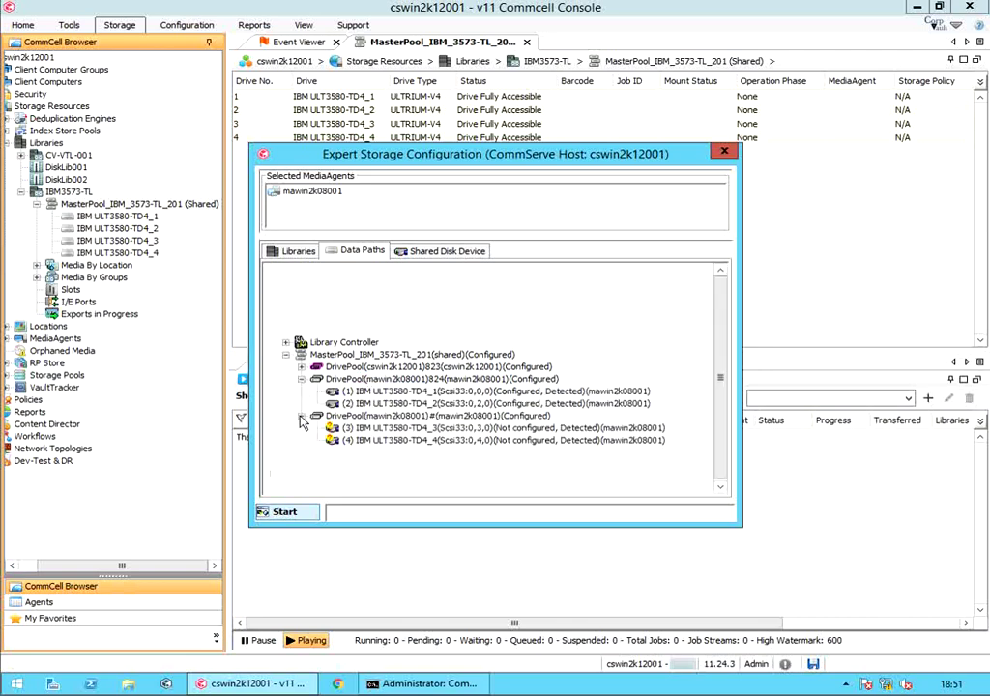
left_click(464, 416)
right_click(465, 422)
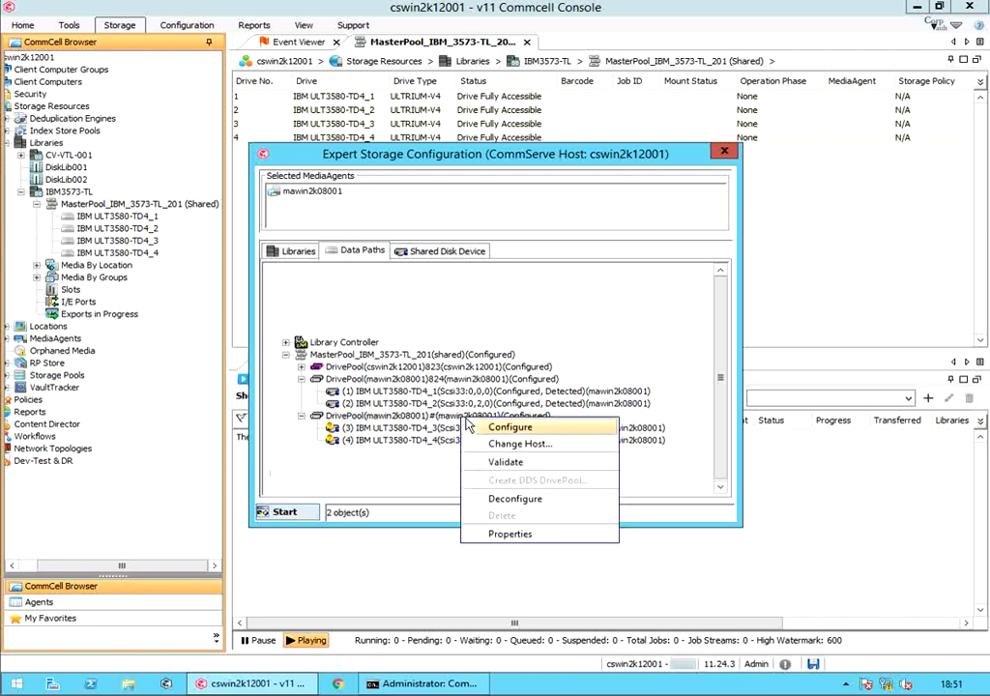
Configure the third drive pool together with all its drives
left_click(497, 427)
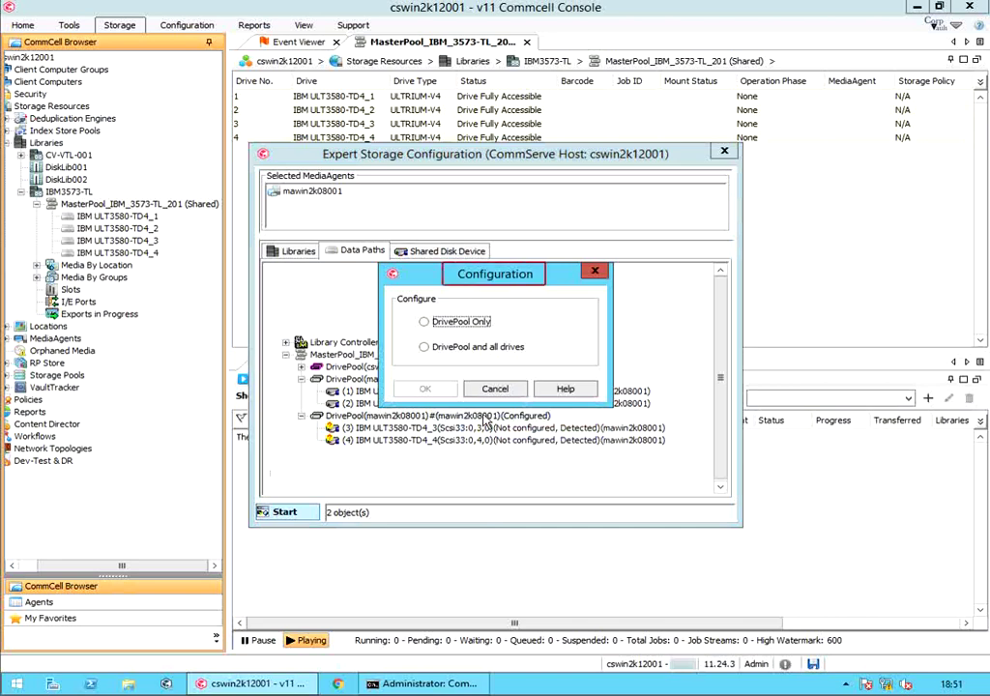
left_click(470, 350)
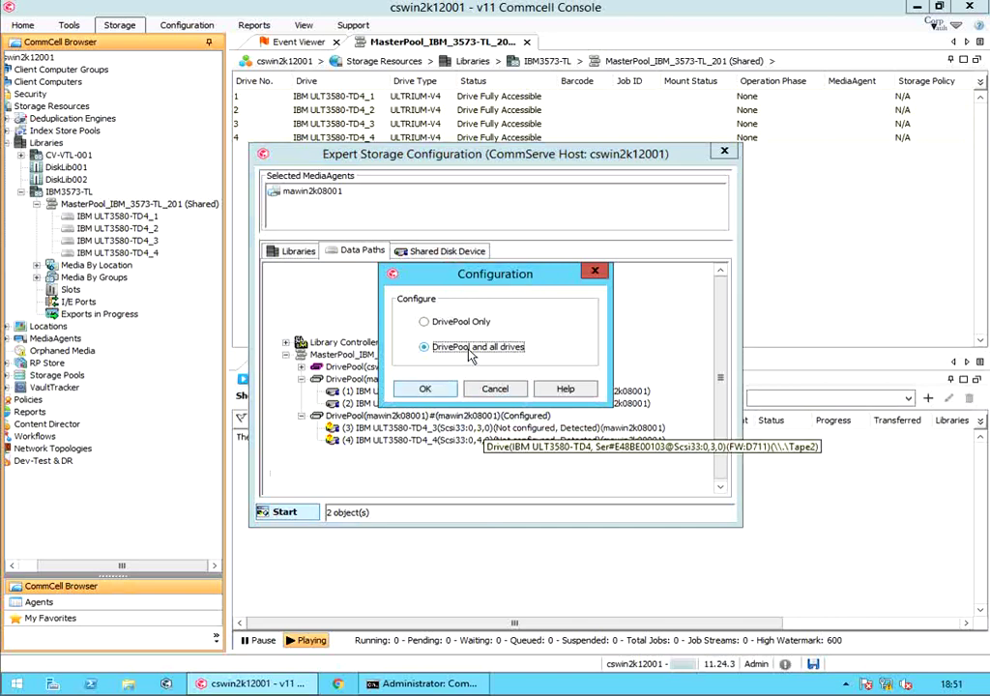
left_click(424, 387)
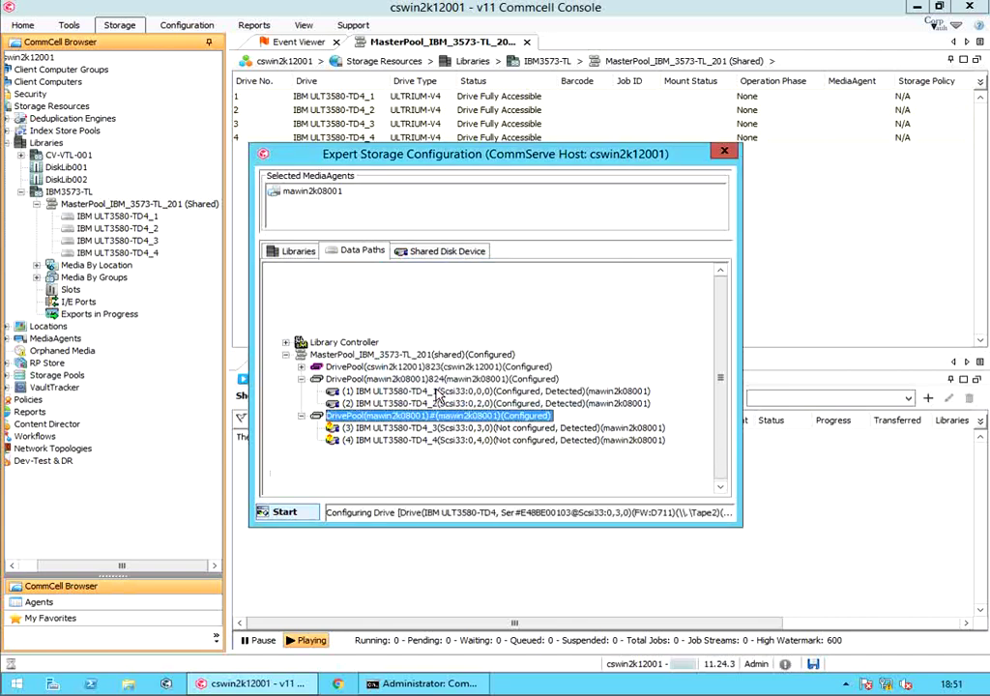
Reload the Data Paths tree and expand drive pools 824 and 827 to list their drives
left_click(296, 270)
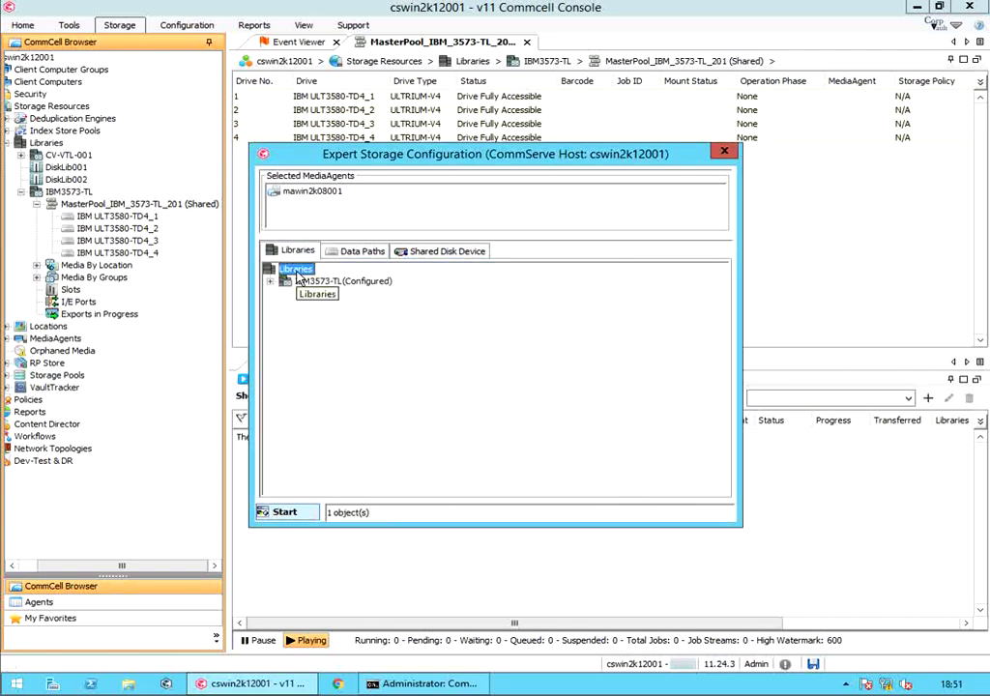
left_click(349, 251)
left_click(301, 331)
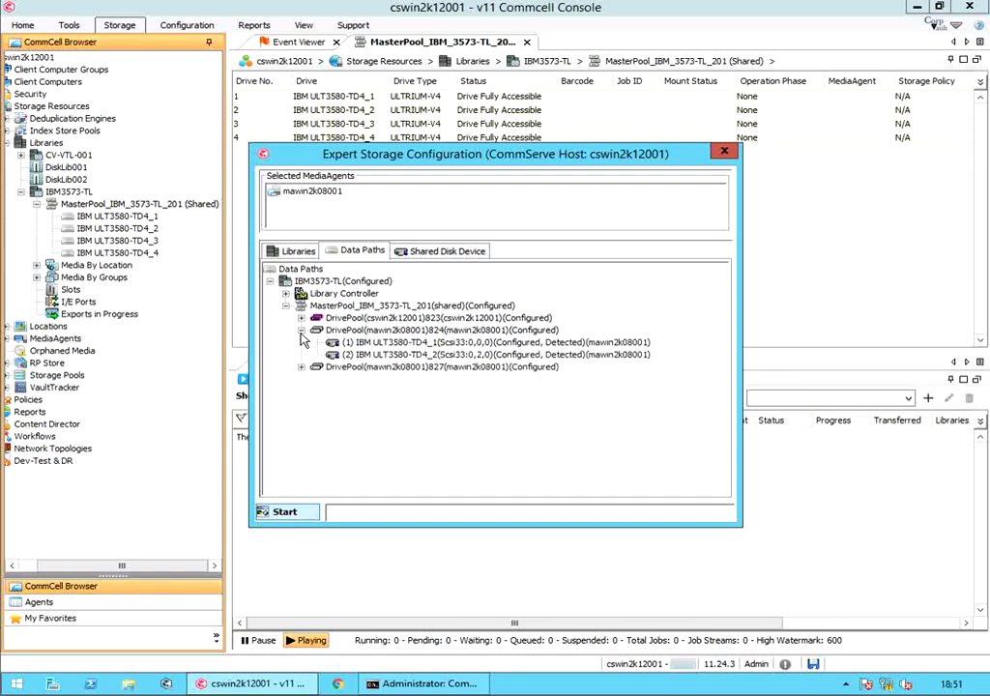
left_click(300, 367)
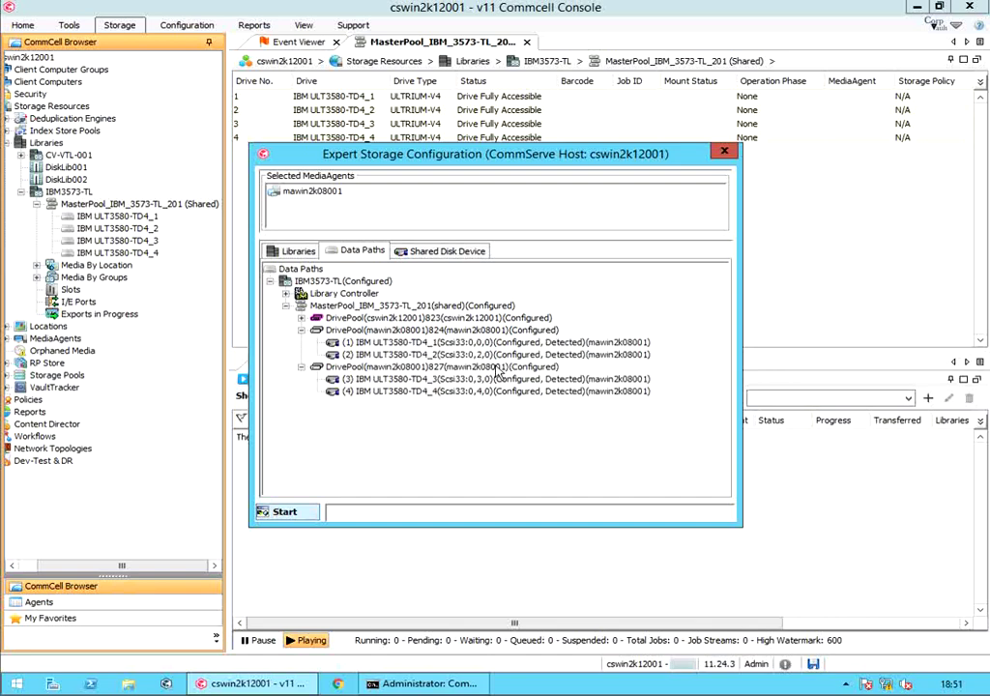
left_click(485, 331)
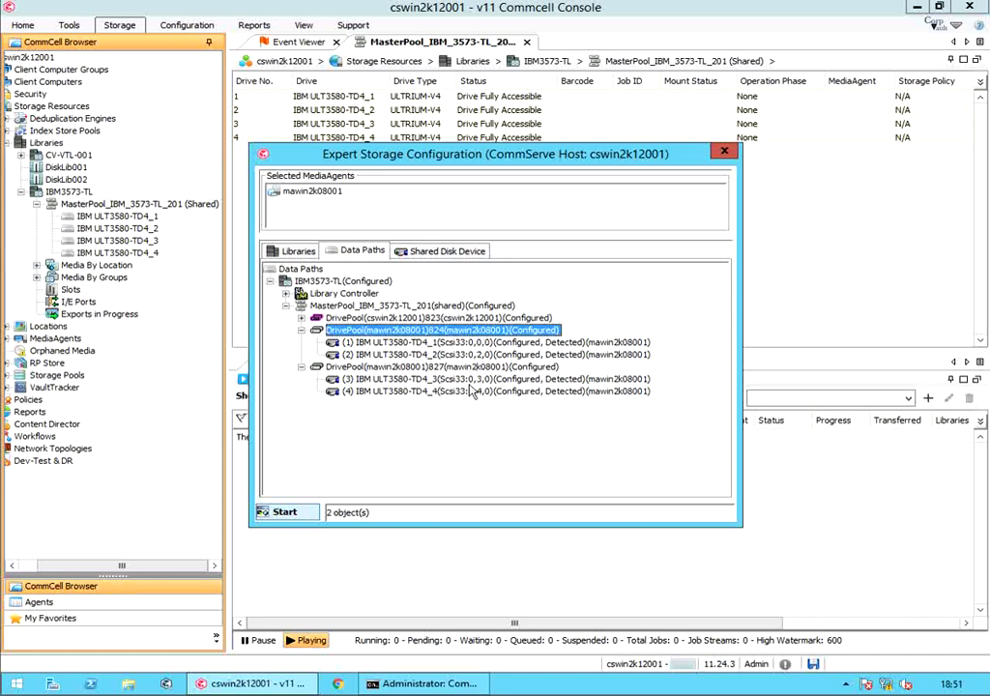
left_click(463, 367)
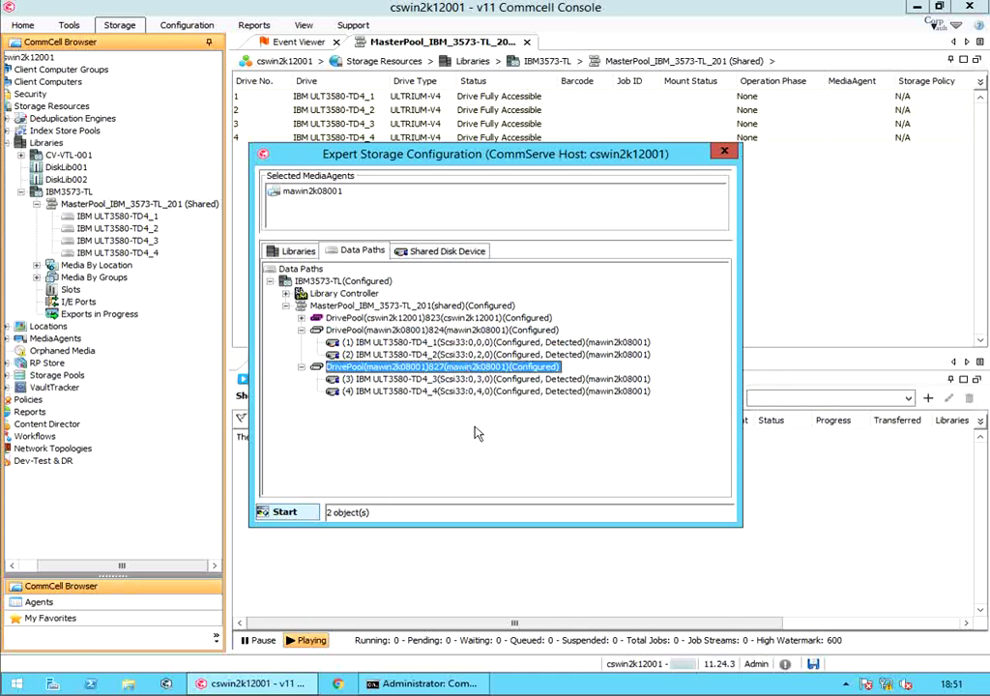
left_click(289, 512)
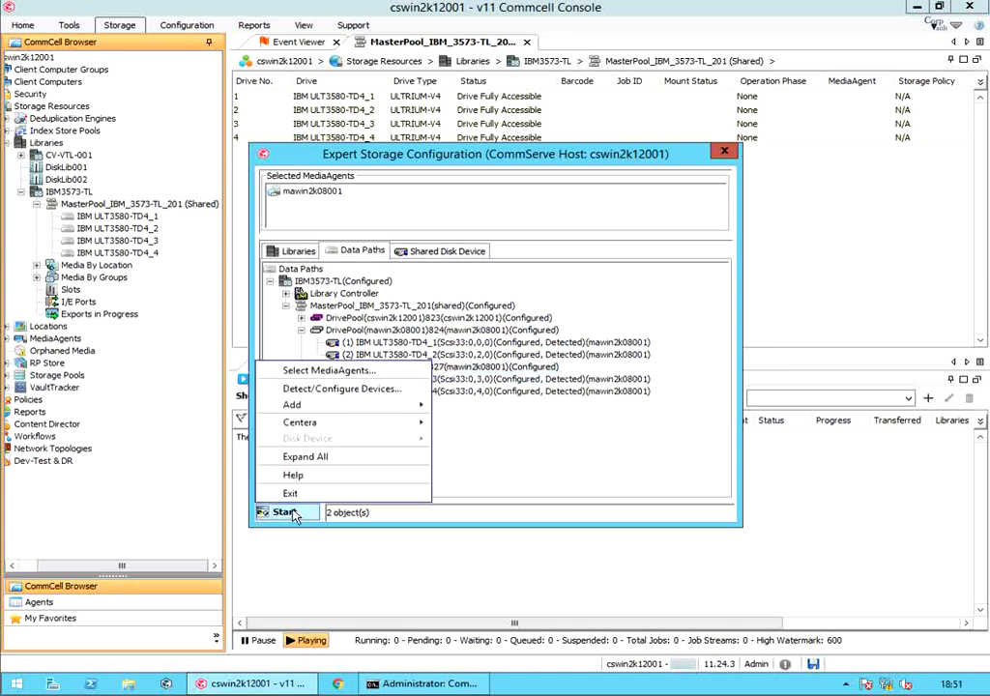
Exit Expert Storage Configuration and expand MediaAgents > mawin2k08001 > IBM3573-TL to show DrivePools 824 and 827
left_click(297, 493)
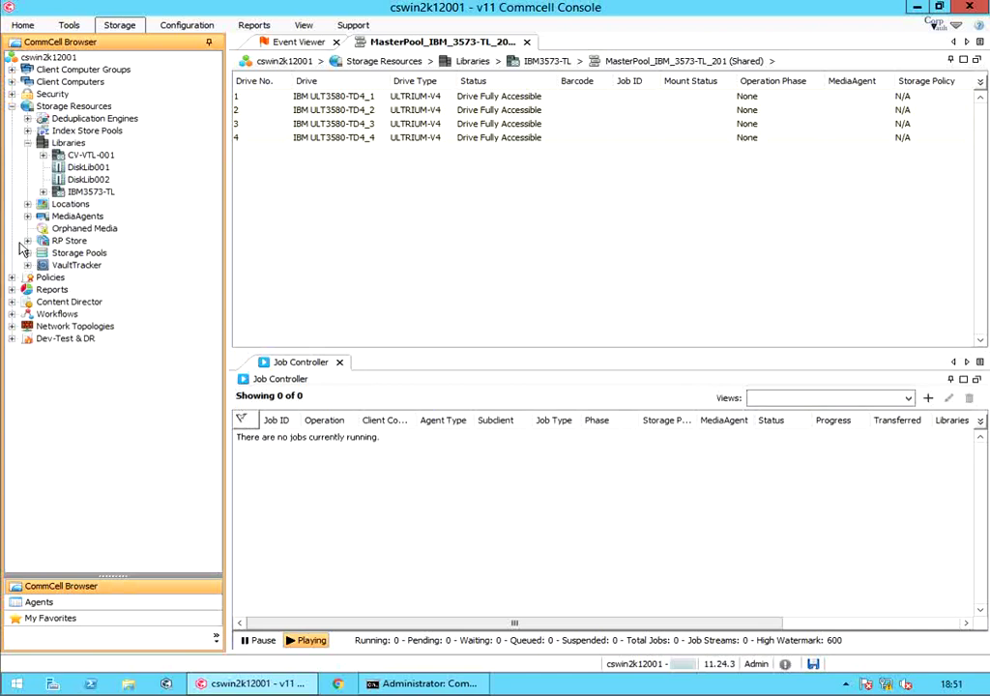
left_click(27, 216)
left_click(42, 253)
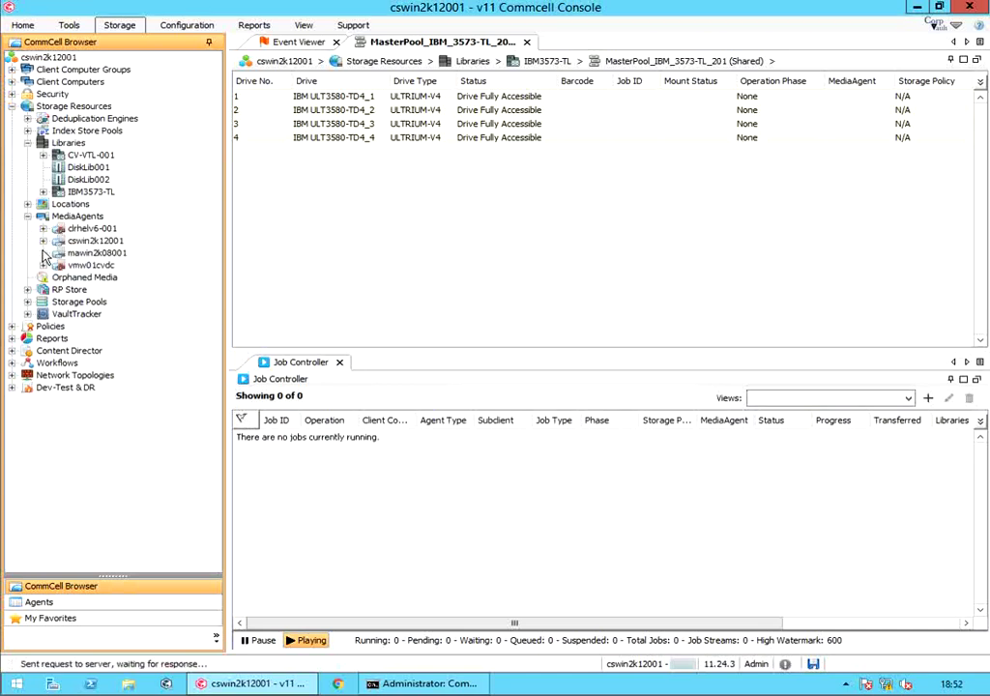
left_click(58, 265)
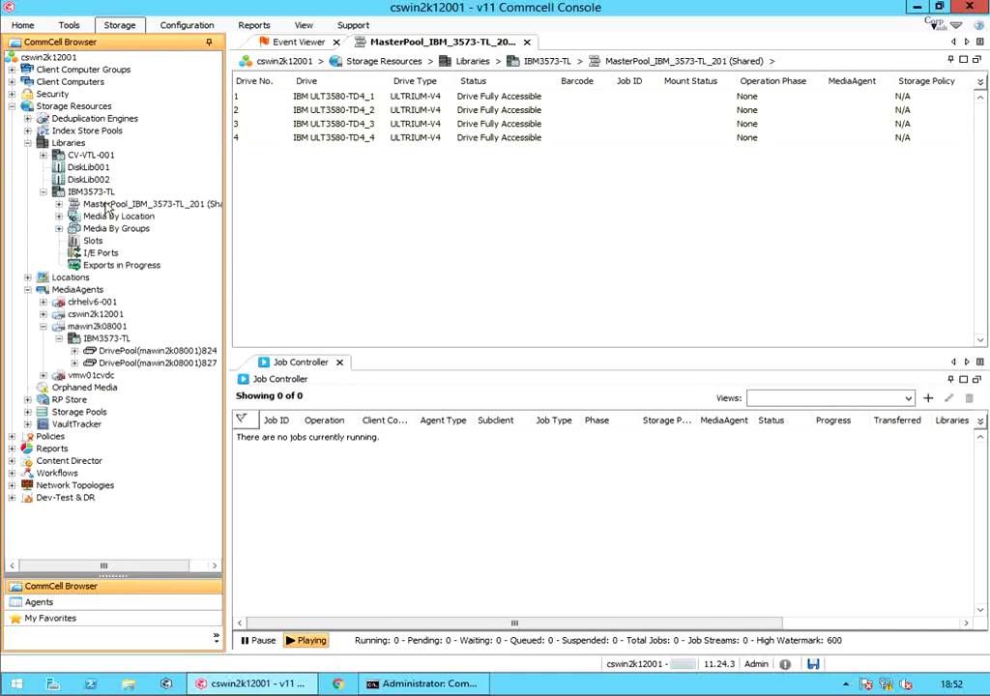
Review the master drive pool's Drive Pools tab with widened columns, then cancel without changes
left_click(193, 206)
right_click(196, 211)
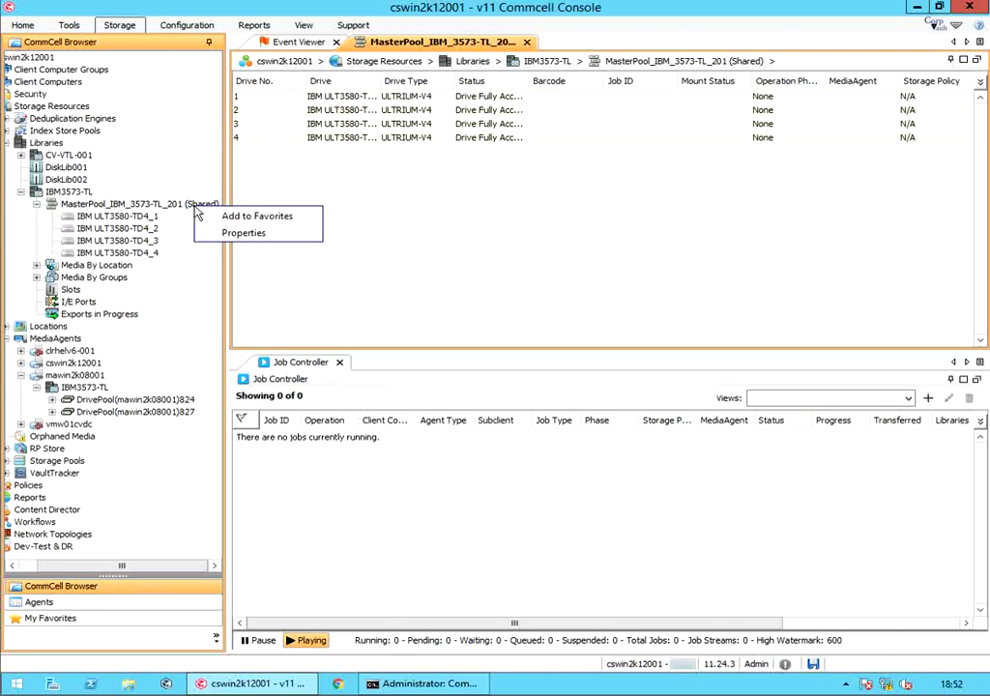
left_click(247, 235)
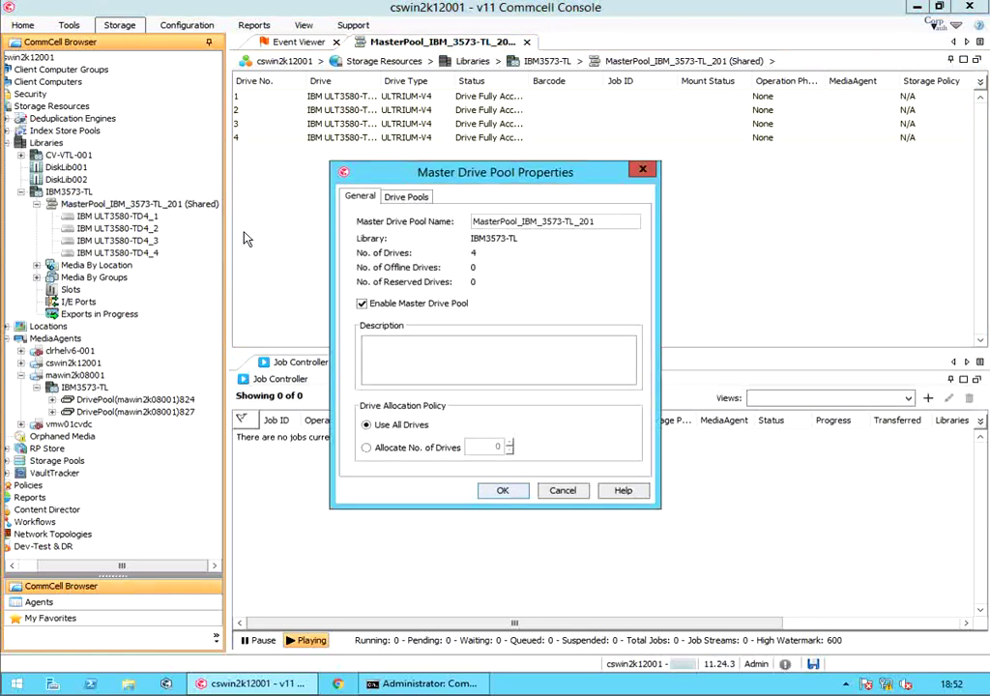
left_click(422, 197)
left_click_drag(446, 245, 490, 244)
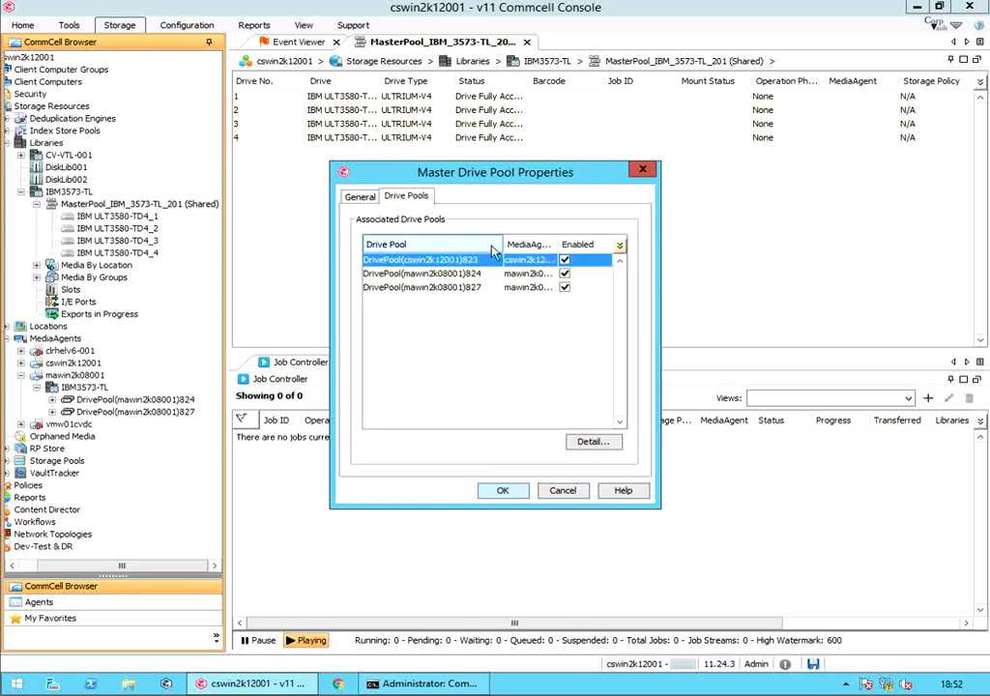
left_click_drag(553, 244, 561, 246)
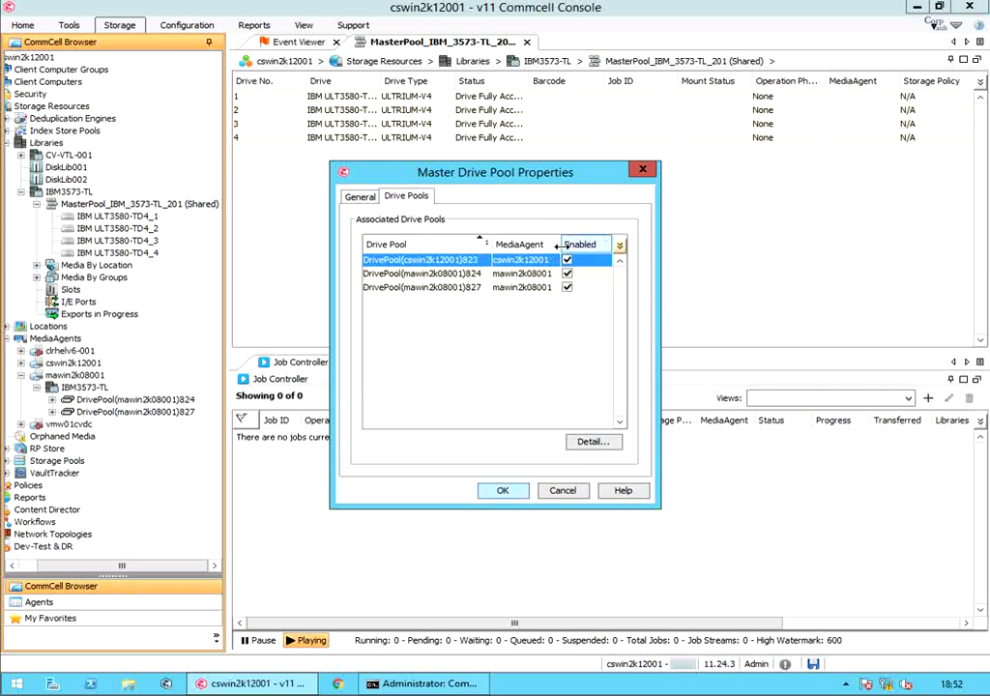
left_click(472, 275)
left_click(473, 287)
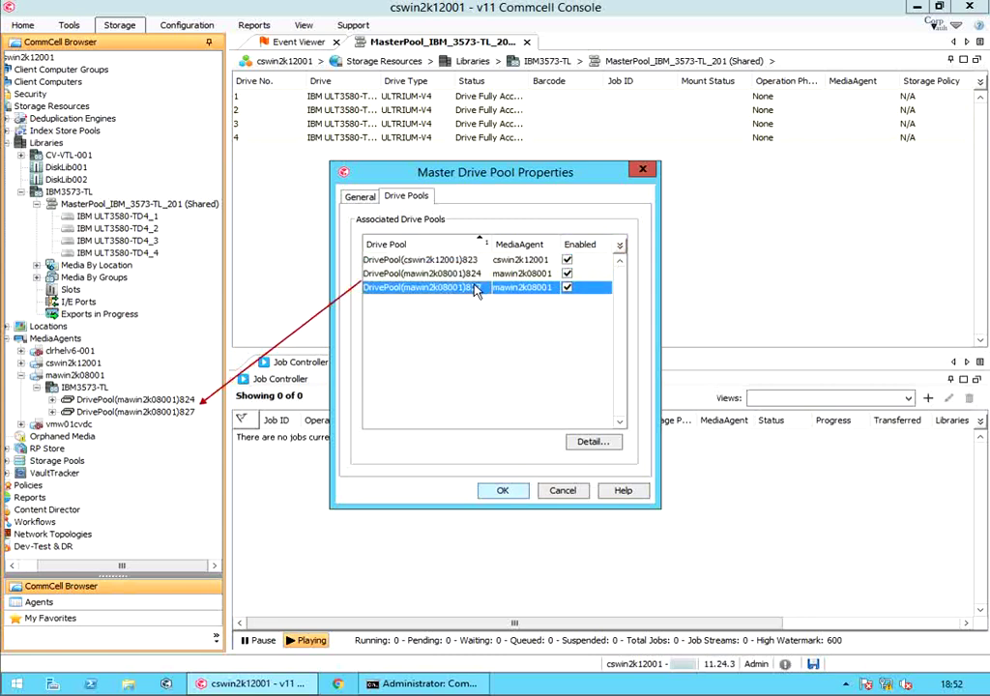
left_click(562, 490)
Expand Policies > Storage Policies in the CommCell Browser
left_click_drag(50, 568, 31, 570)
left_click(10, 485)
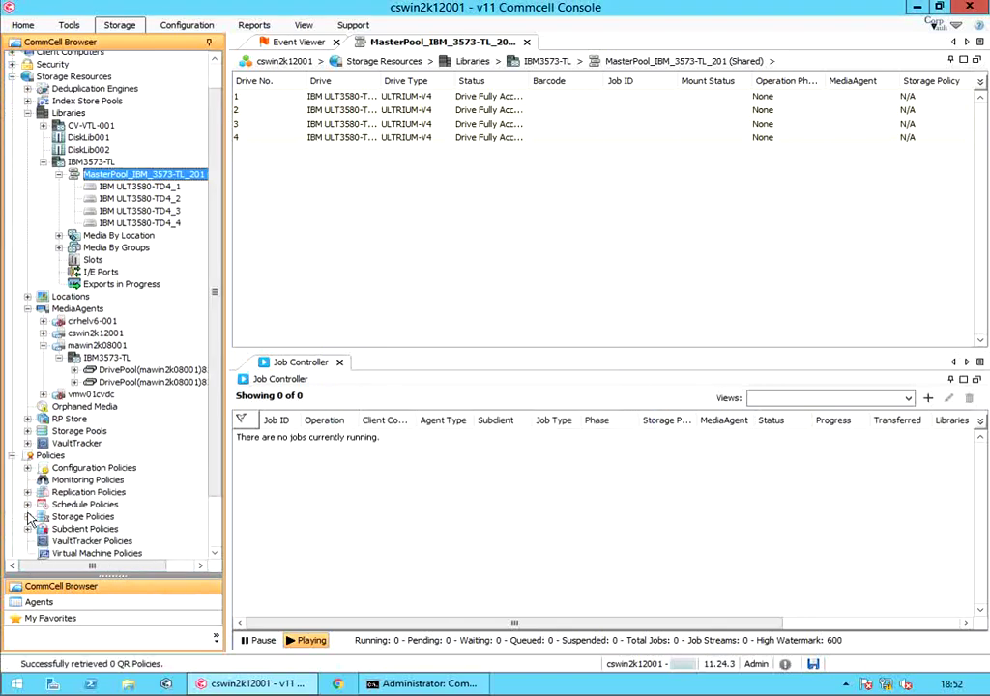
left_click(28, 459)
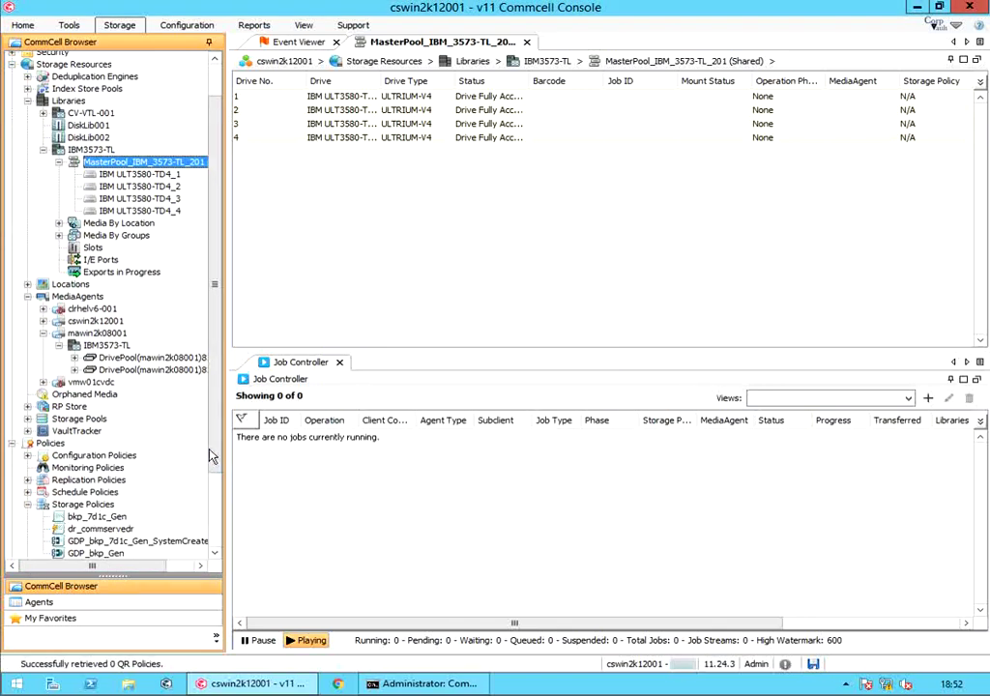
Open bkp_7d1c_Gen, start a new copy on library IBM3573-TL, then abandon it
double_click(94, 516)
left_click_drag(164, 572, 180, 572)
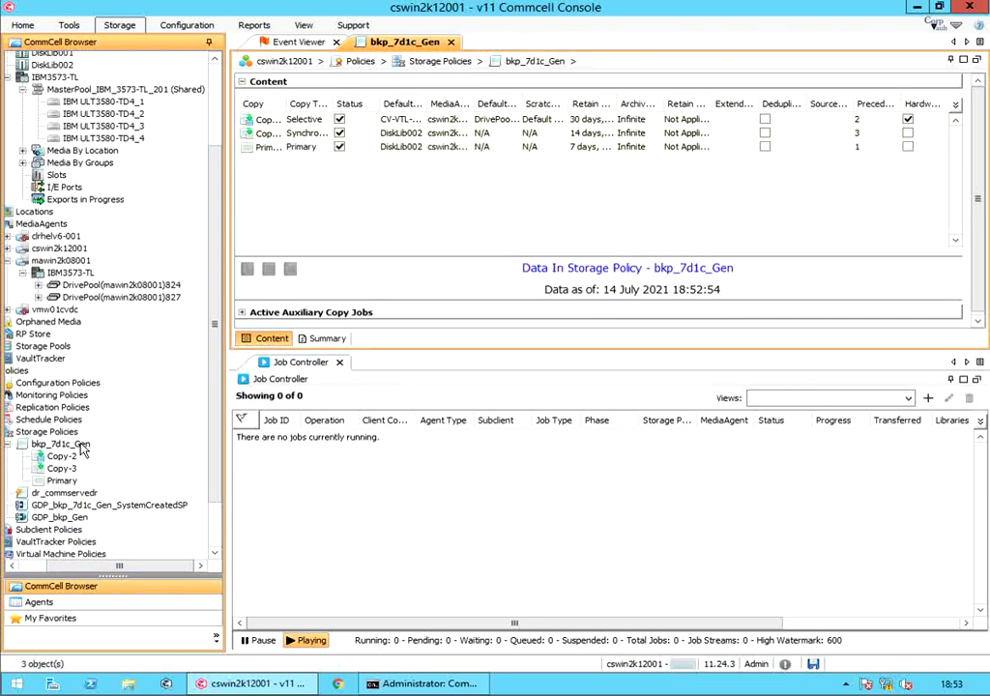
right_click(84, 443)
mouse_move(135, 453)
left_click(274, 508)
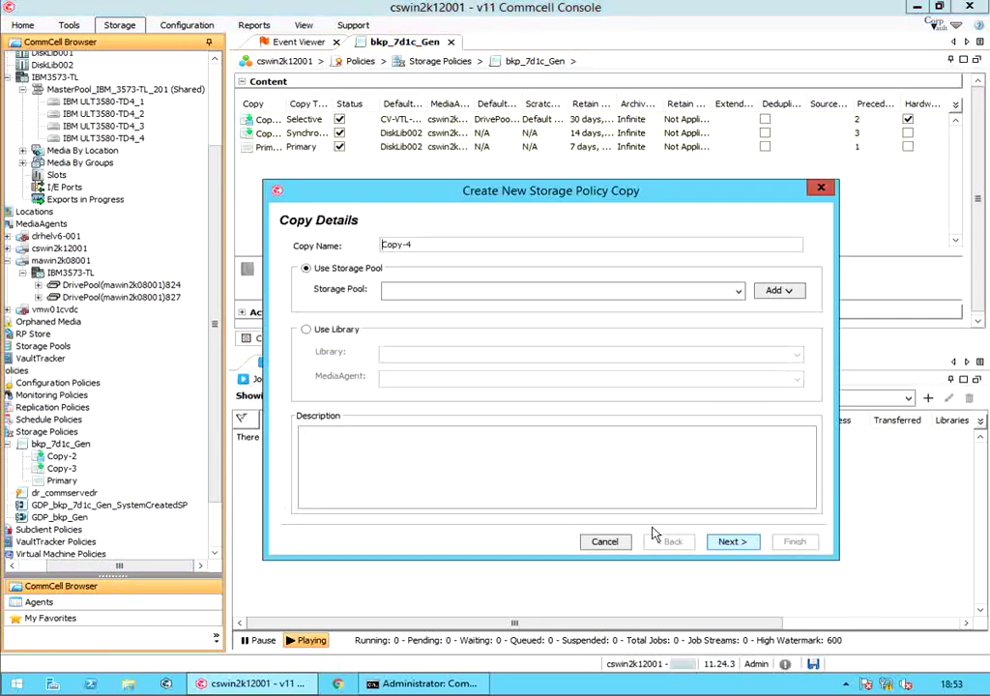
left_click(334, 330)
left_click(423, 354)
left_click(402, 406)
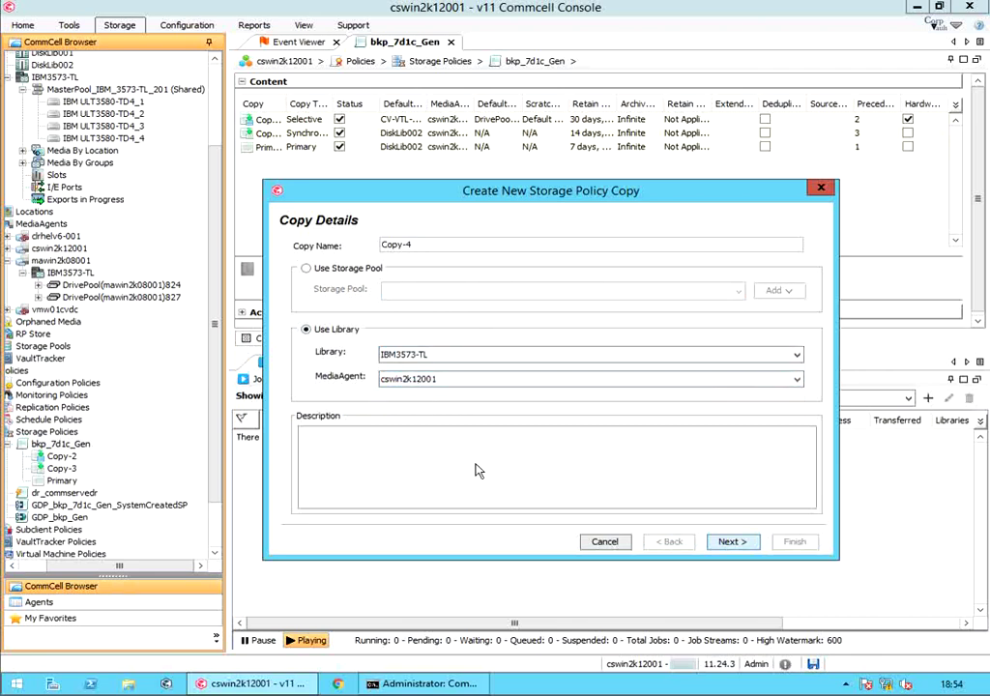
left_click(605, 541)
Review Copy-2's data paths, try adding one, and close its properties unchanged
right_click(411, 120)
left_click(430, 177)
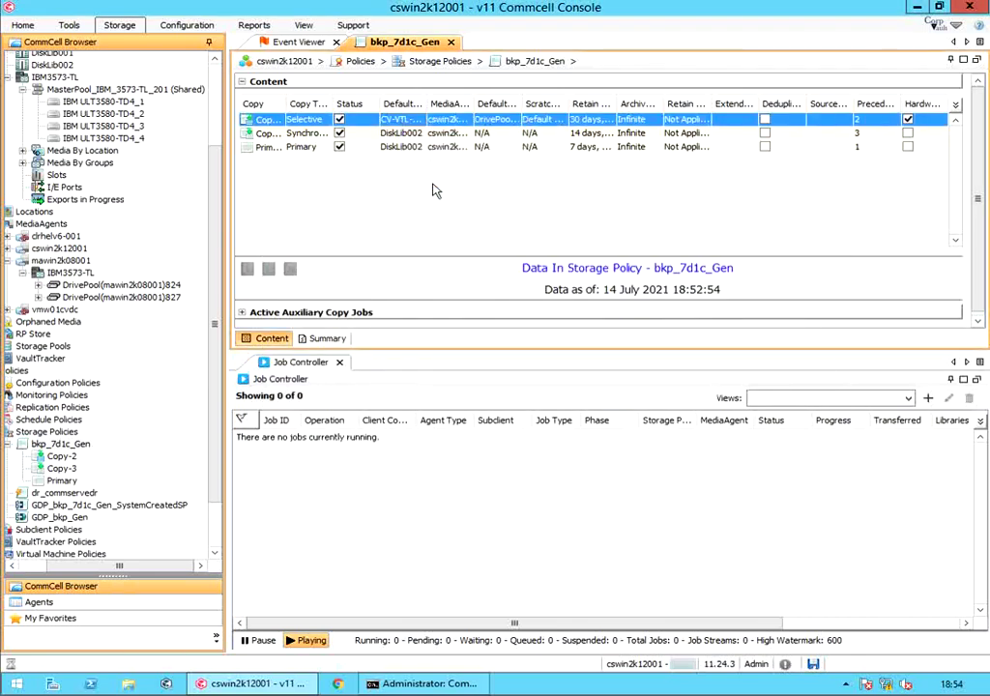
left_click(402, 97)
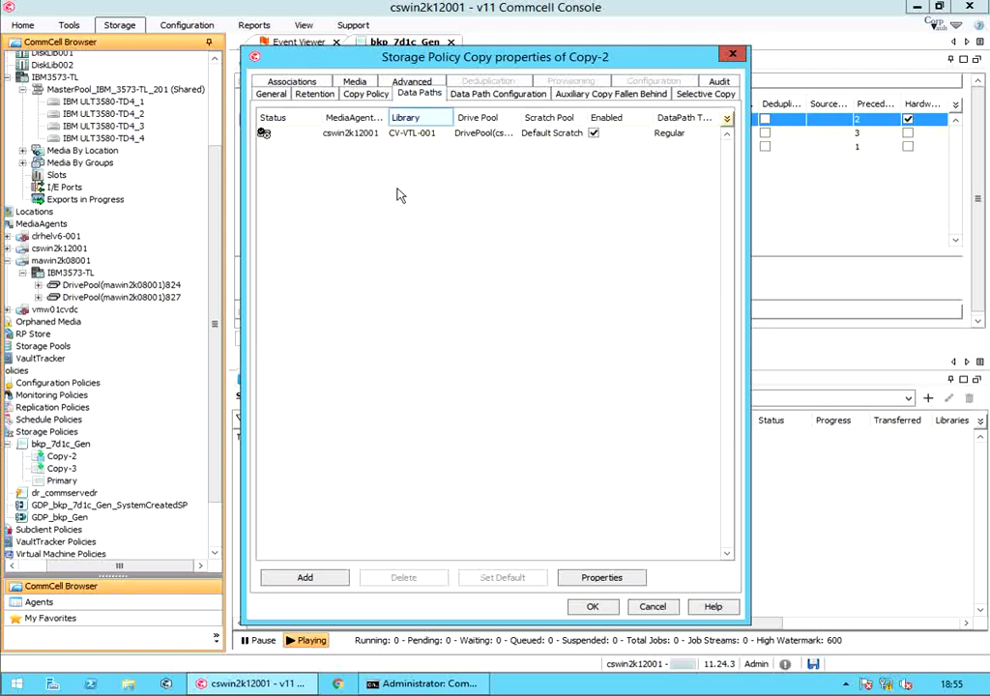
left_click(318, 578)
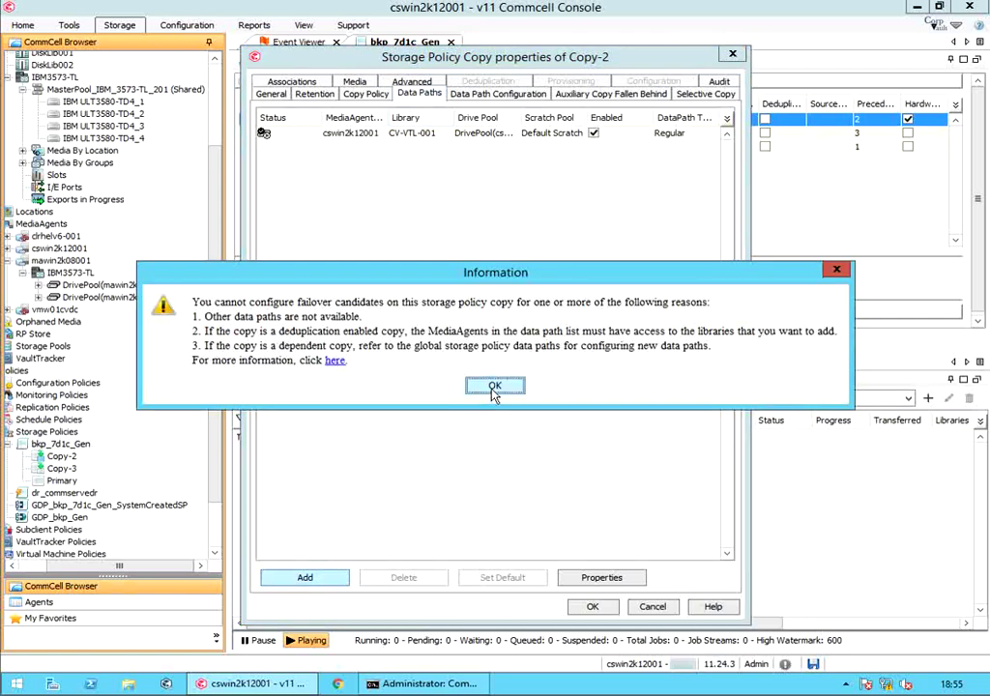
left_click(494, 387)
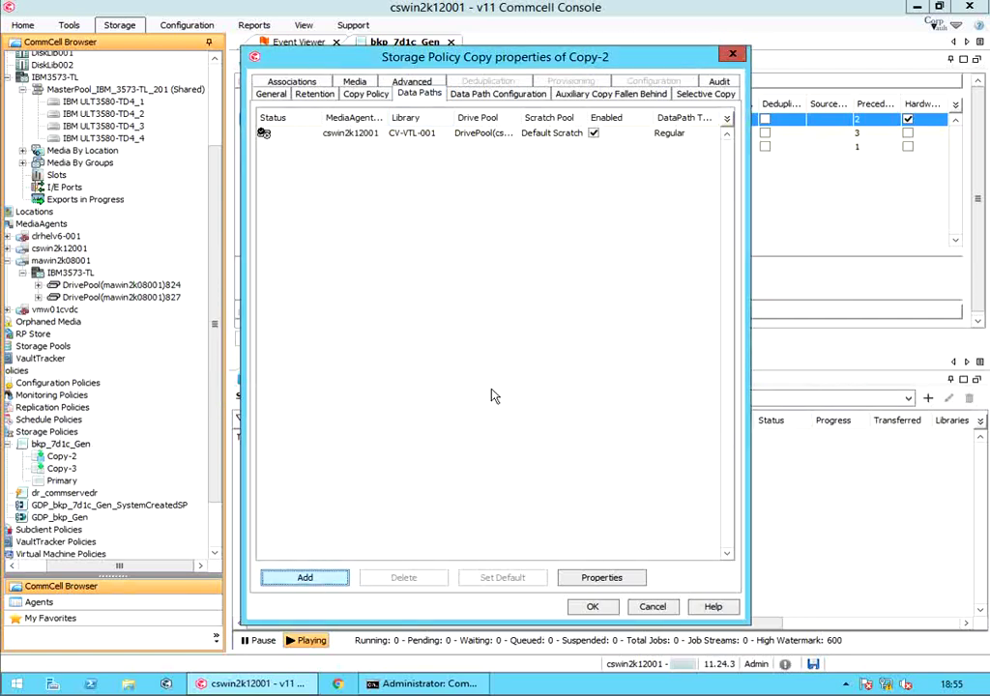
left_click(653, 609)
scroll(213, 191, "up", 2)
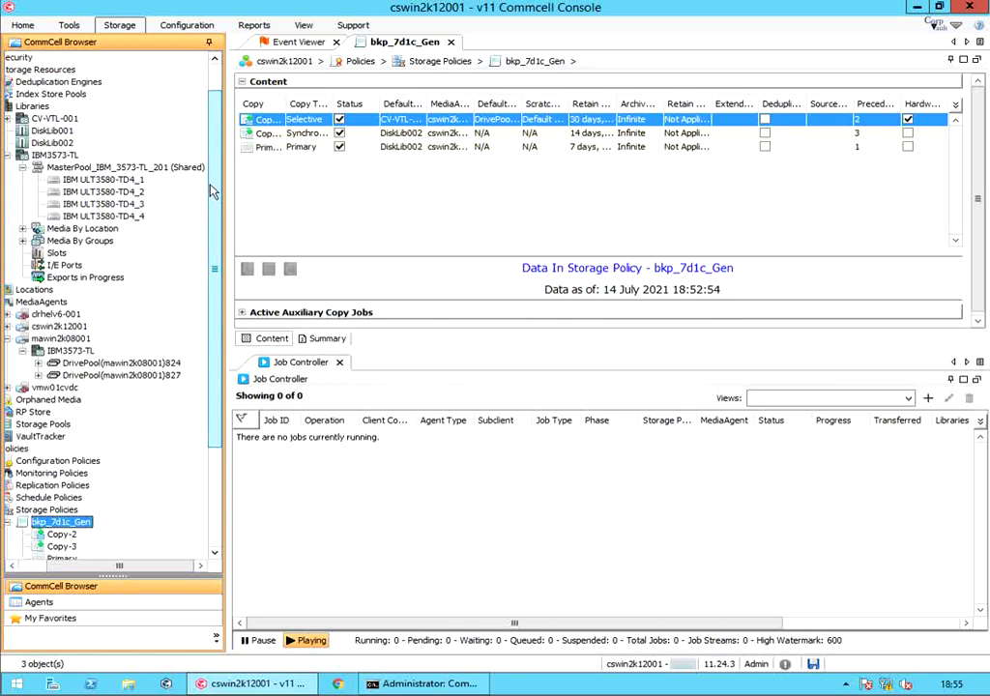
Show the MasterPool library's drives with all columns auto-resized
left_click(161, 172)
right_click(453, 81)
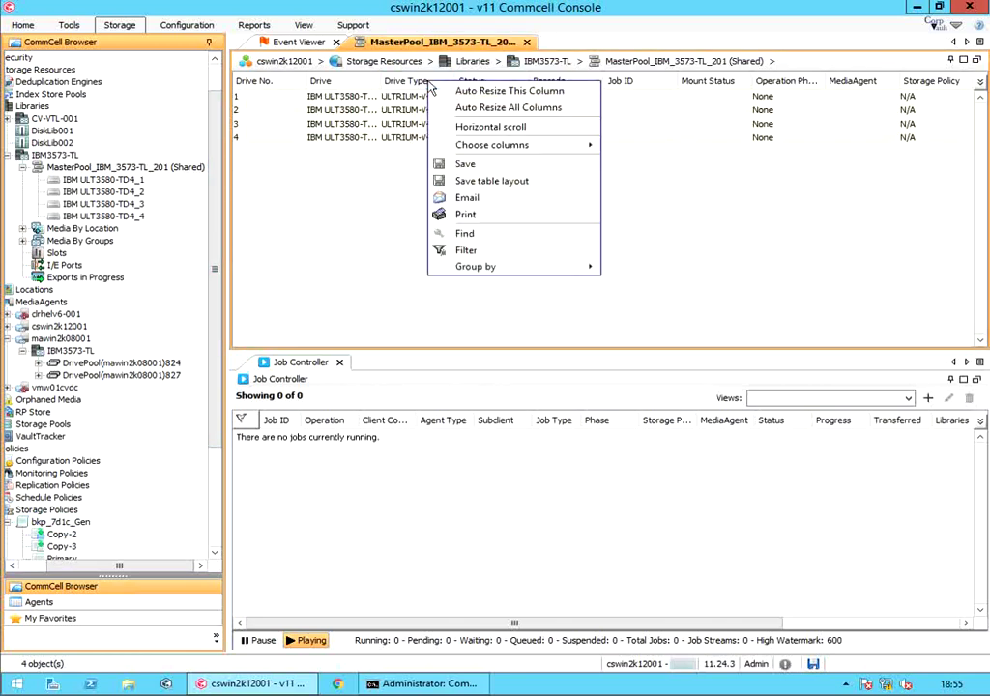
left_click(455, 102)
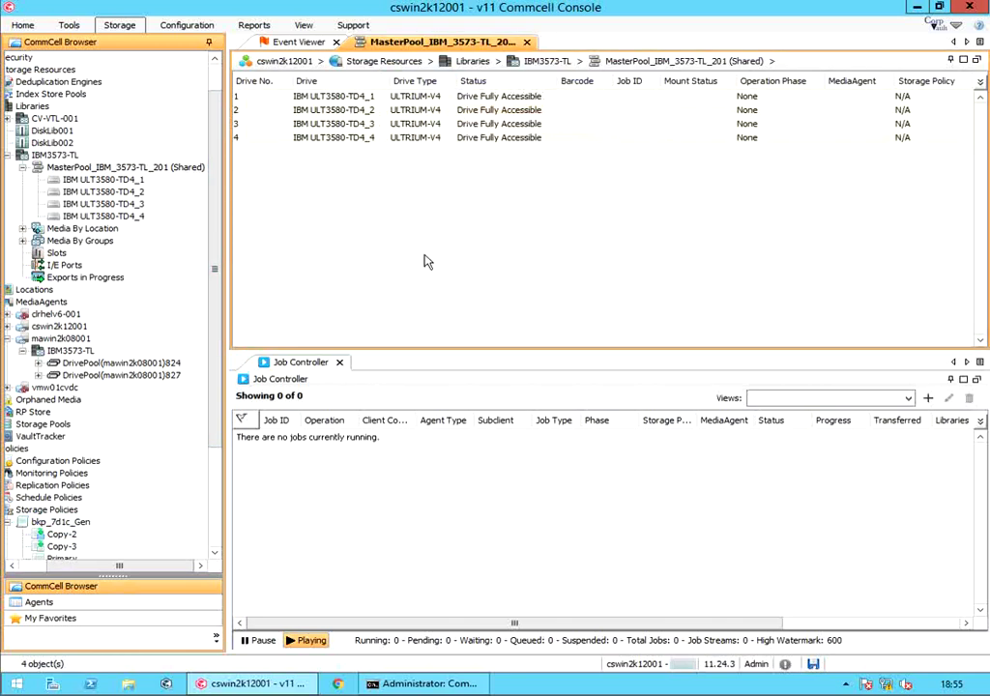
Open the properties of drive 1, IBM ULT3580-TD4_1, on the Status tab
left_click(443, 100)
right_click(447, 104)
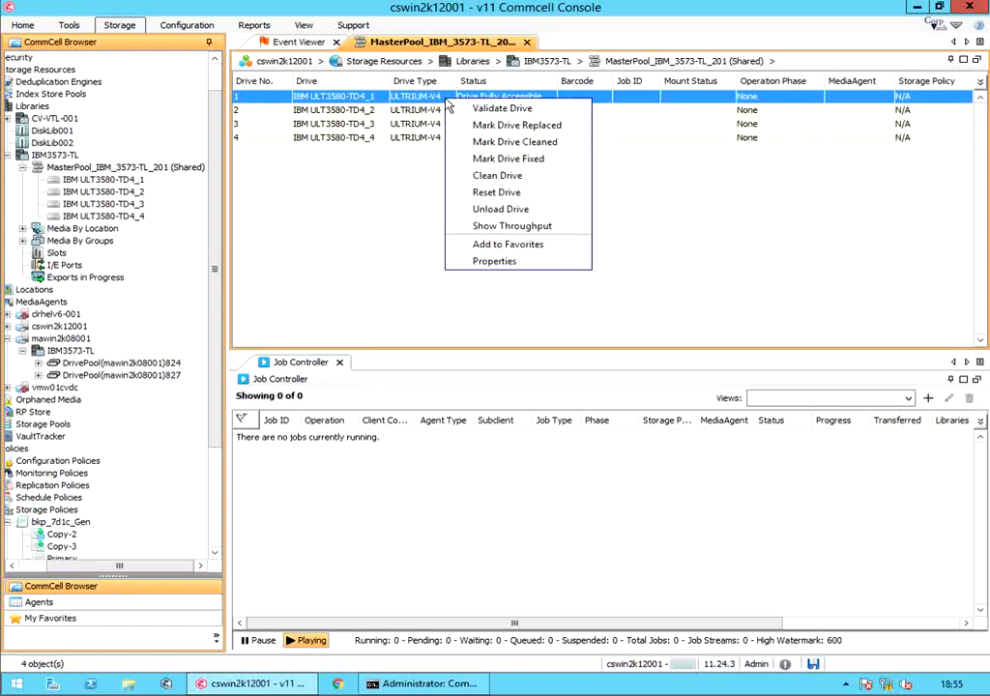
left_click(477, 262)
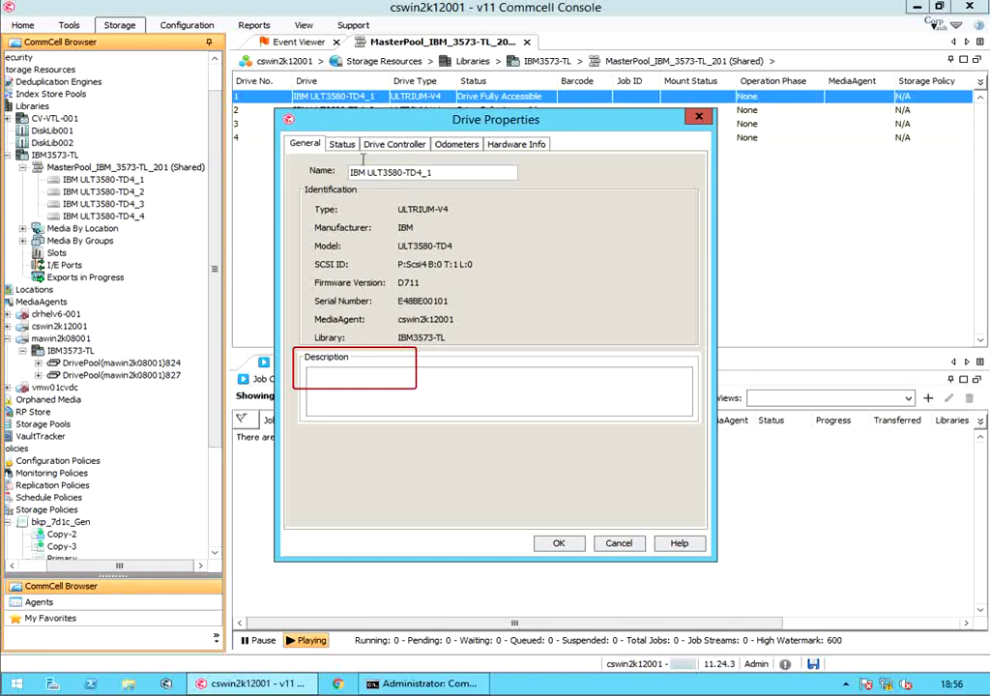
left_click(343, 145)
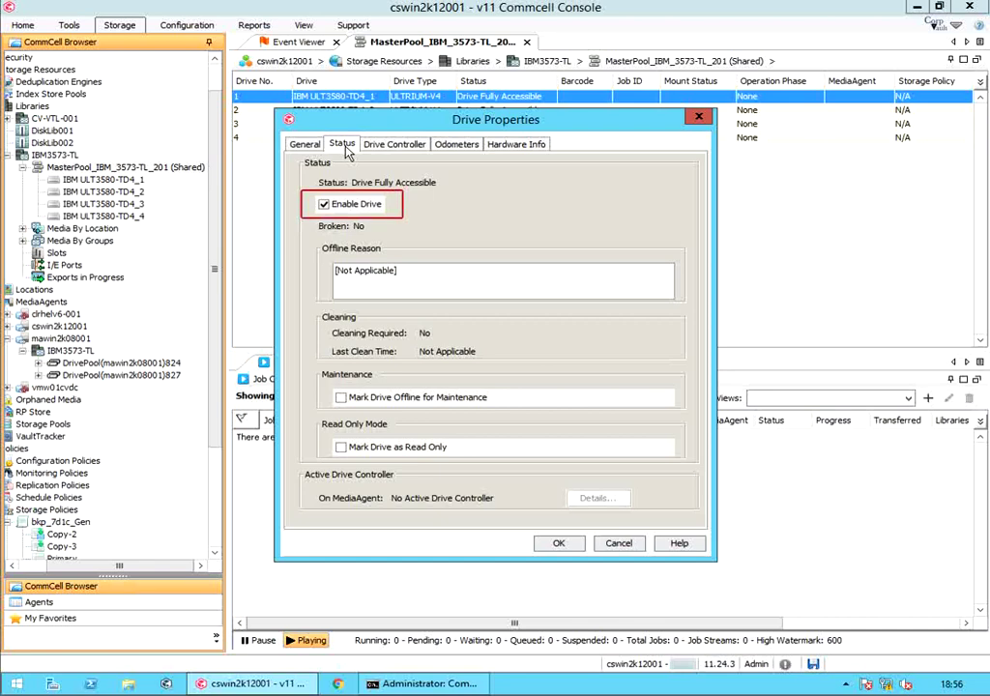
left_click(354, 208)
left_click(355, 208)
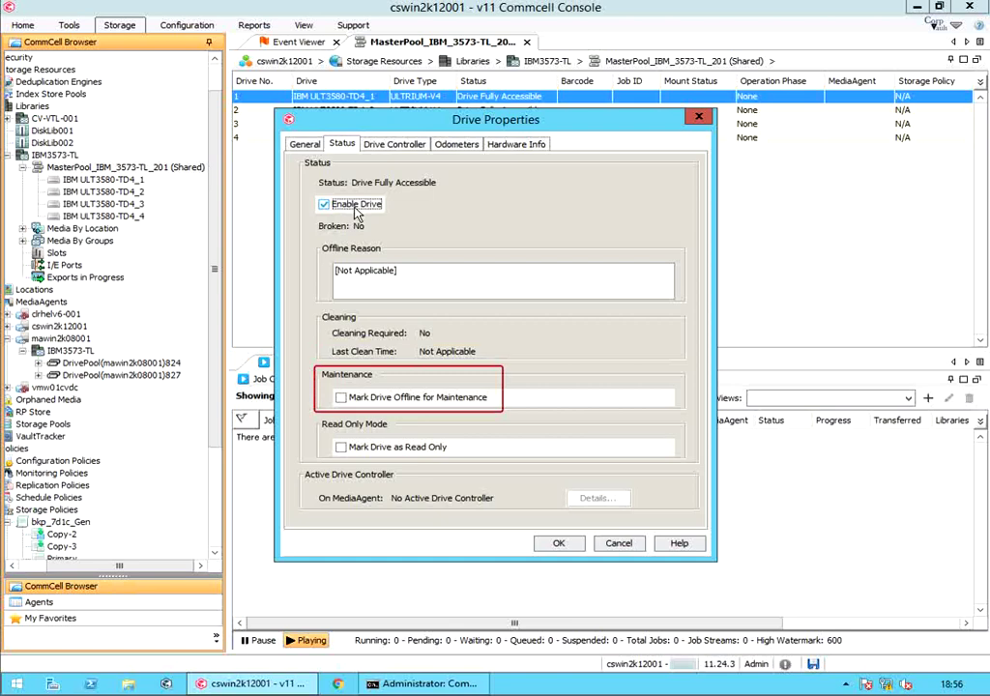
left_click(386, 399)
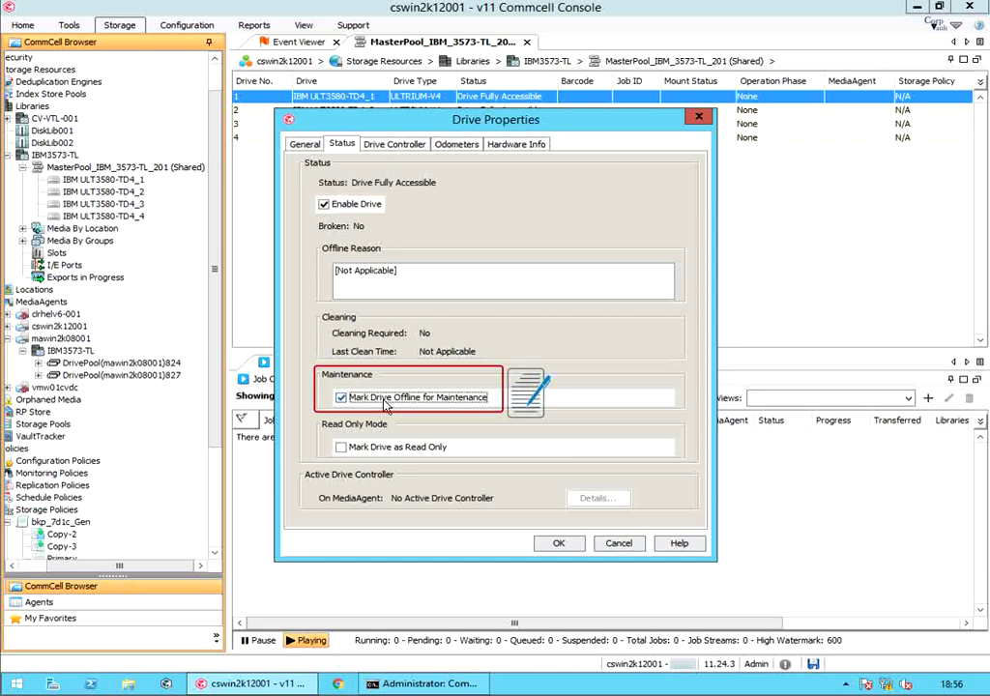
left_click(385, 405)
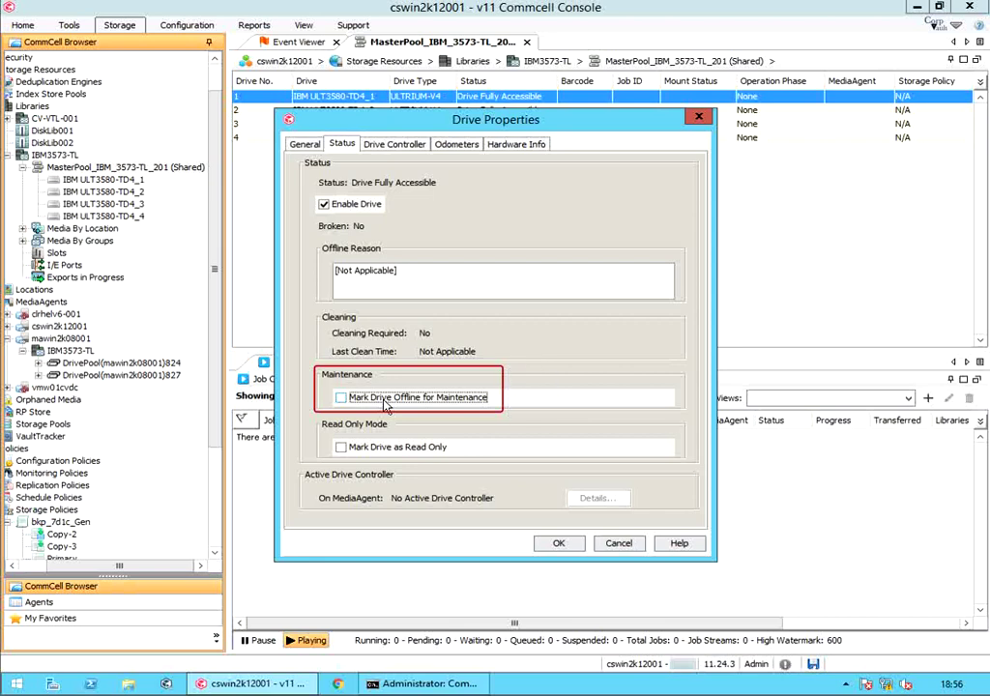
left_click(391, 449)
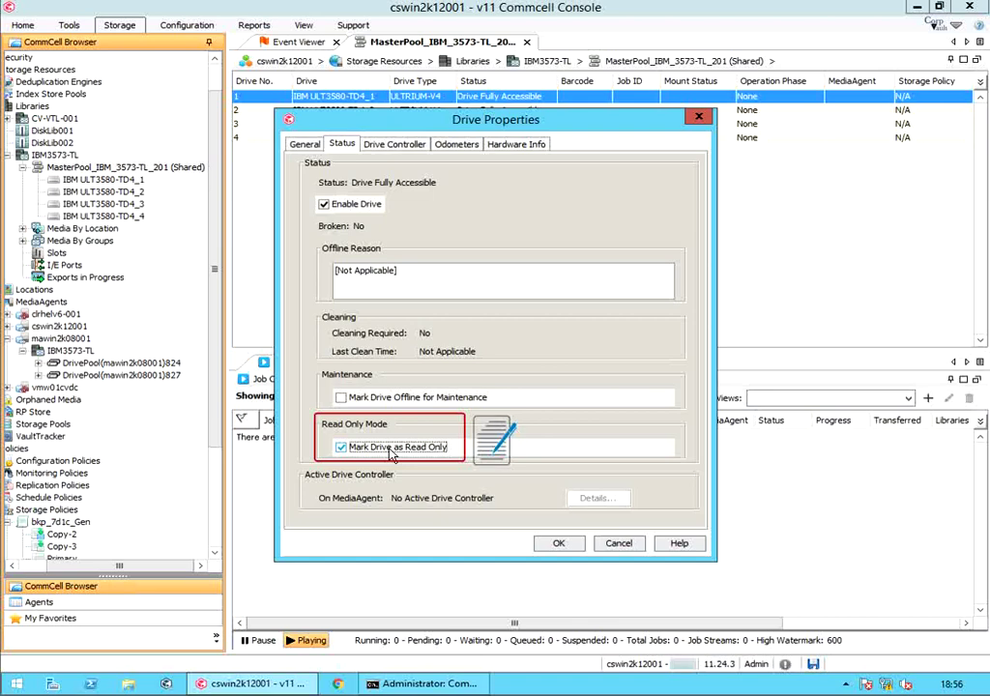
left_click(392, 449)
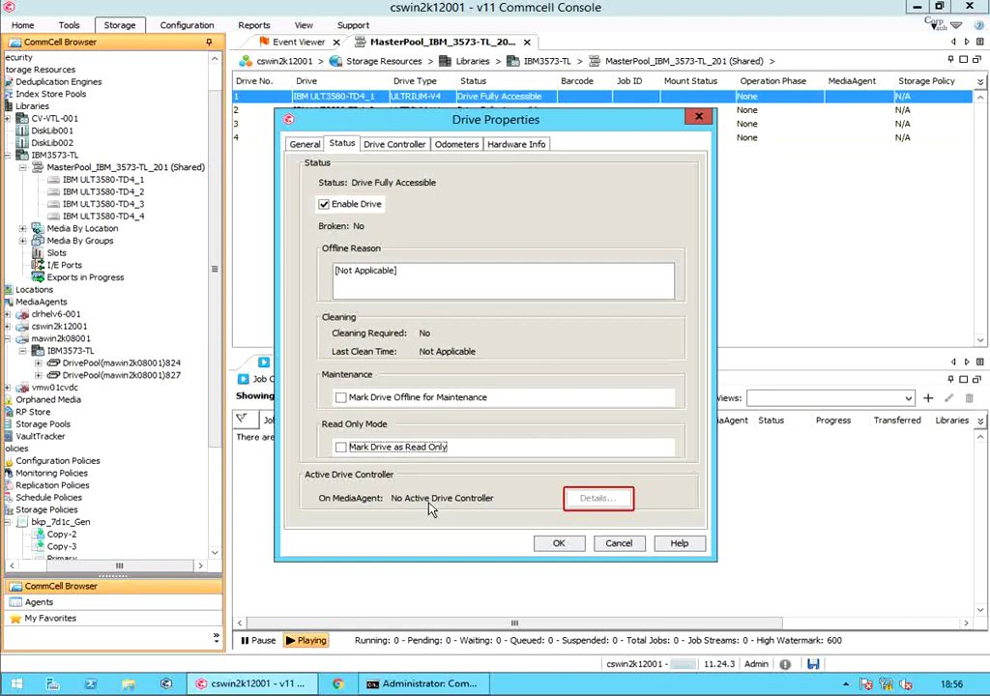
List drive 1's failover controllers with horizontal scroll and all columns auto-resized
left_click(395, 143)
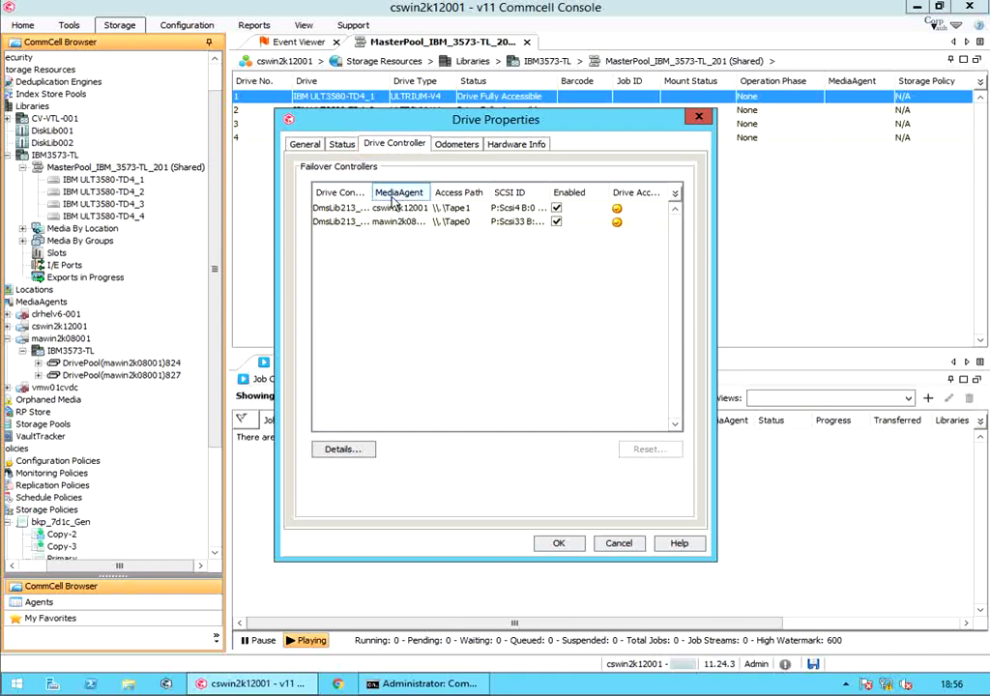
right_click(452, 193)
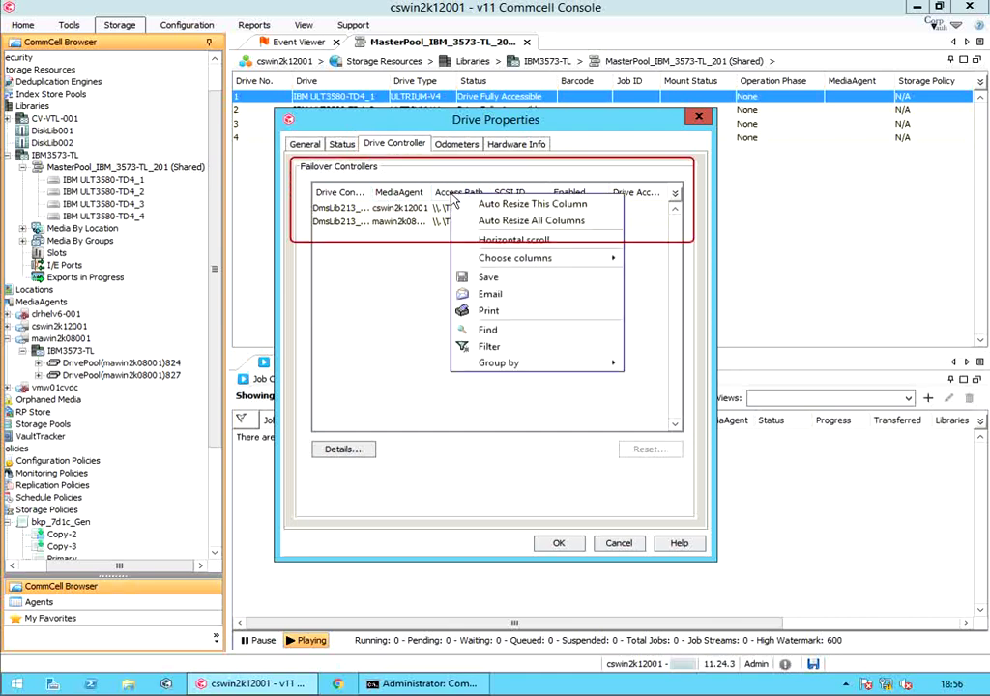
left_click(490, 242)
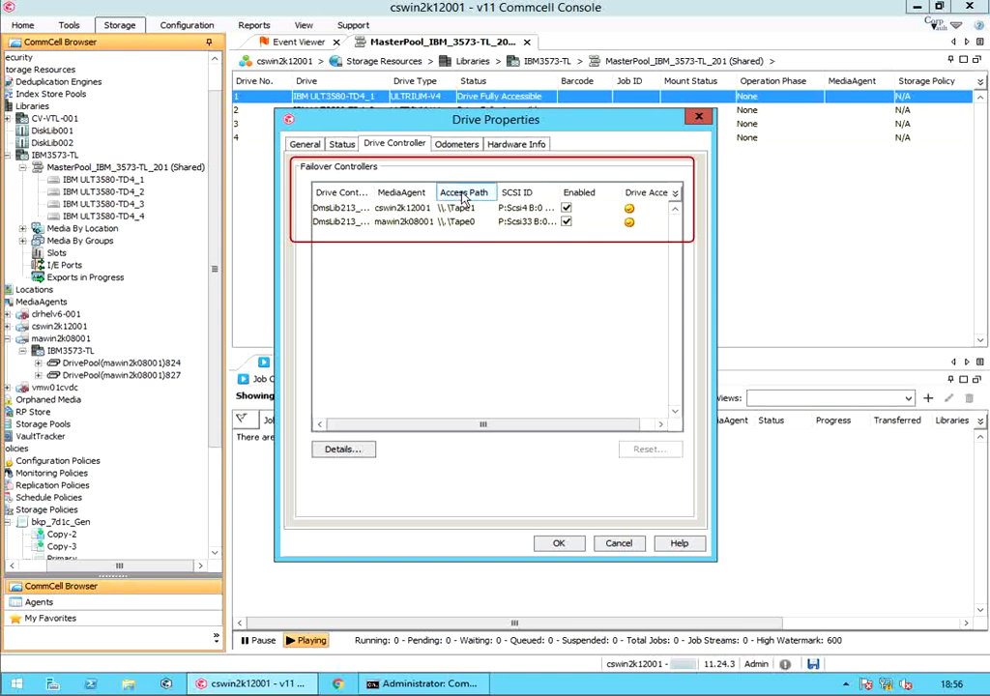
right_click(461, 194)
left_click(493, 221)
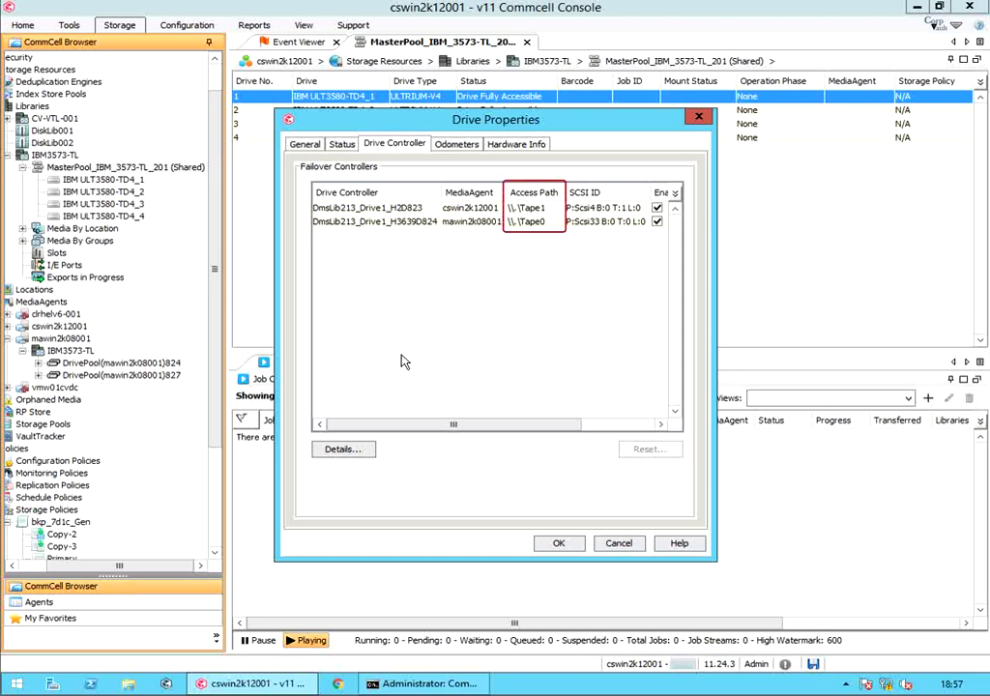
left_click(594, 426)
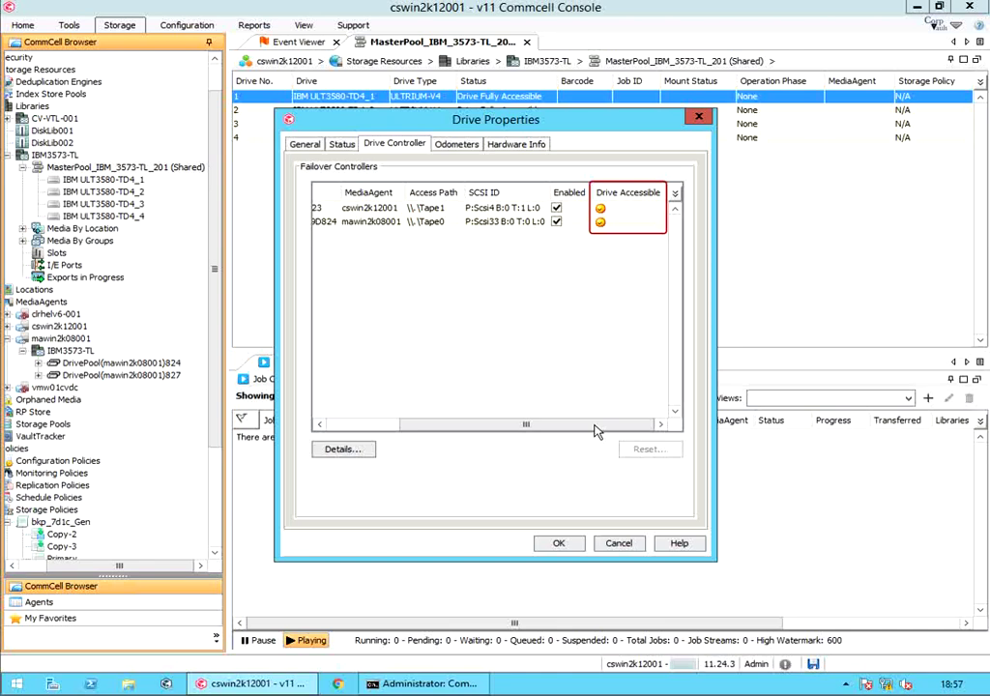
left_click(358, 429)
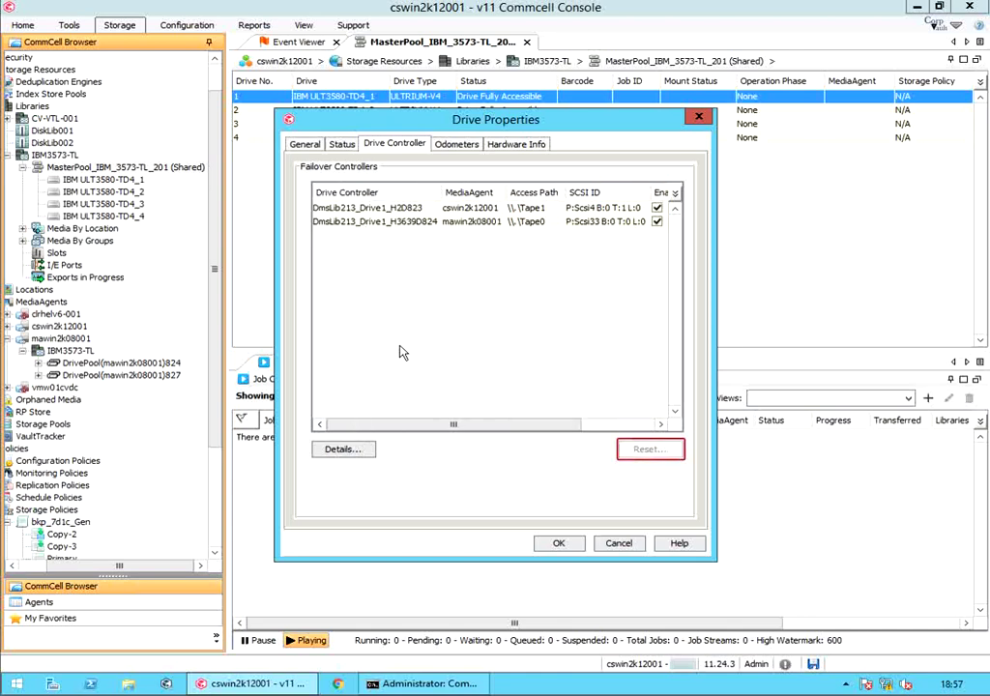
left_click(410, 223)
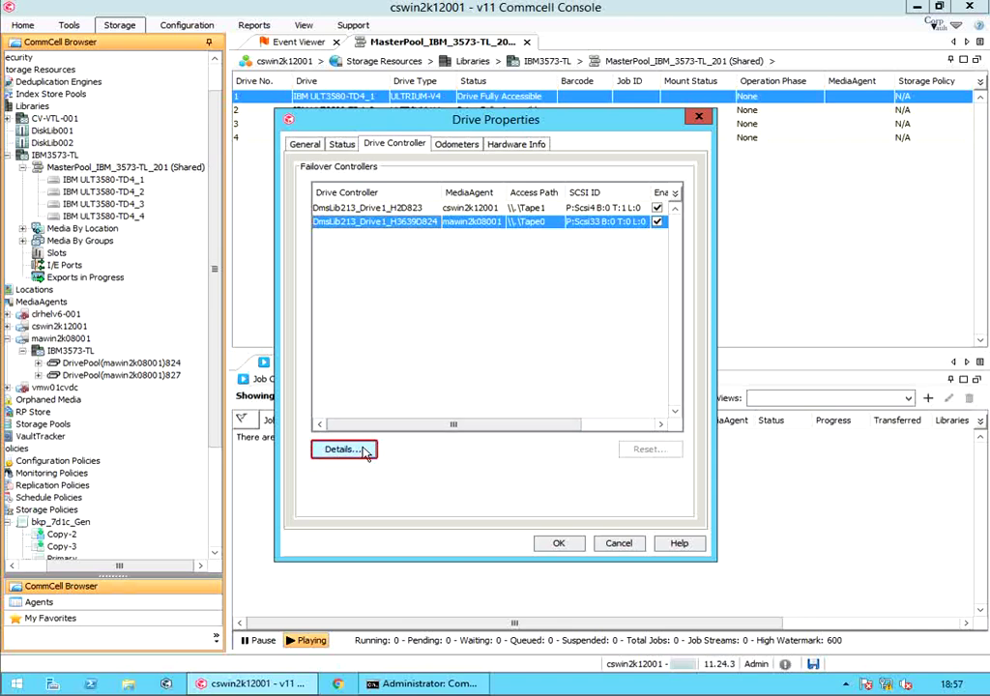
Open Drive Controller Details for the mawin2k08001 controller
left_click(344, 449)
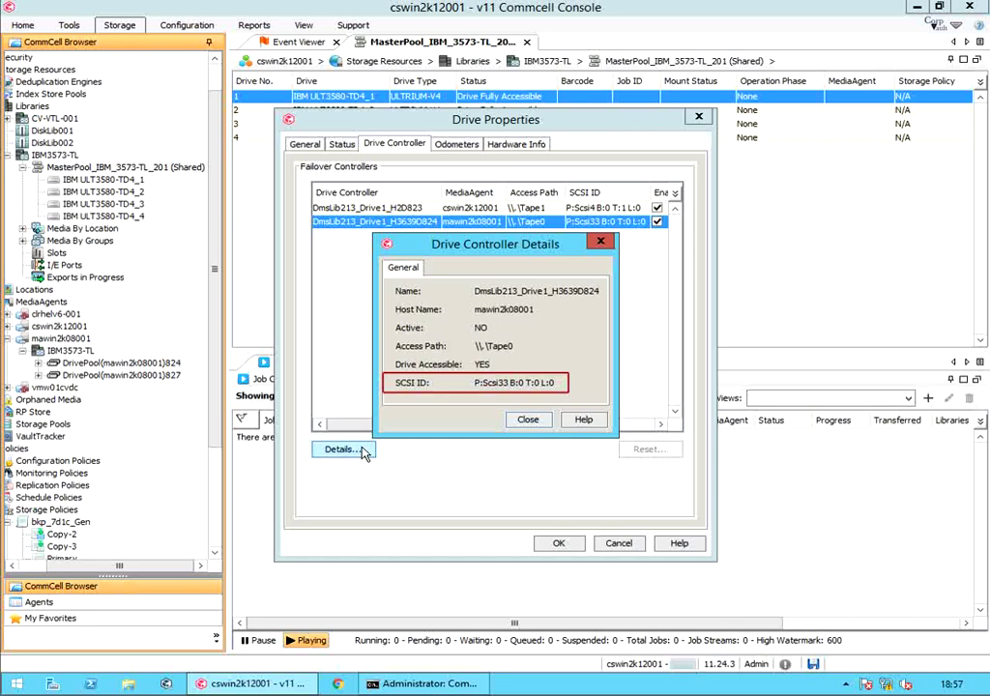
Close the controller details and view drive 1's odometer thresholds and actual values
left_click(527, 420)
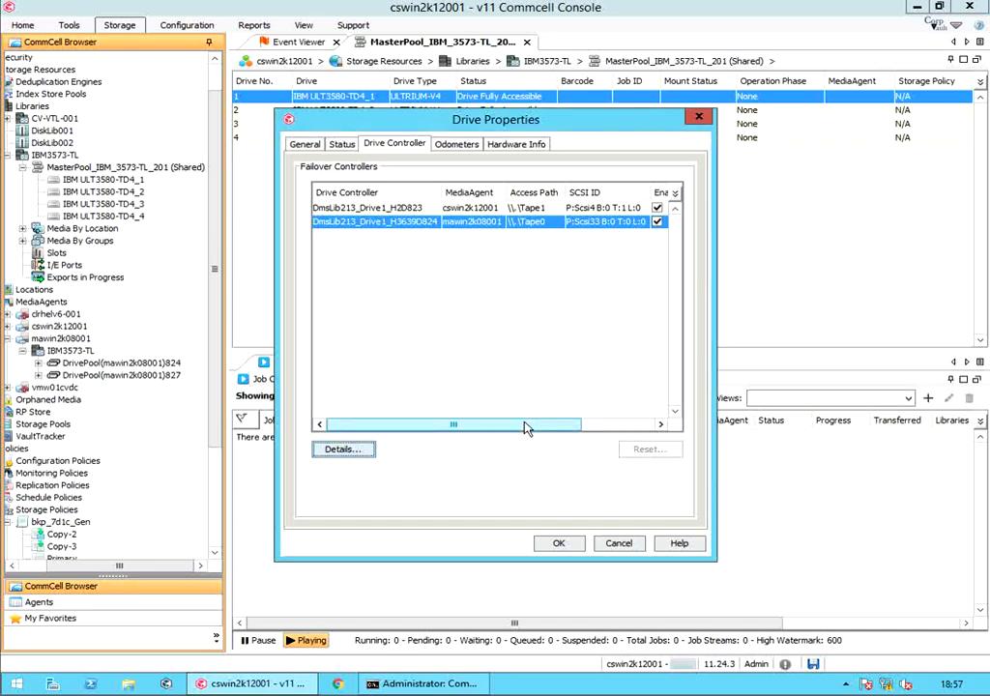
left_click(467, 144)
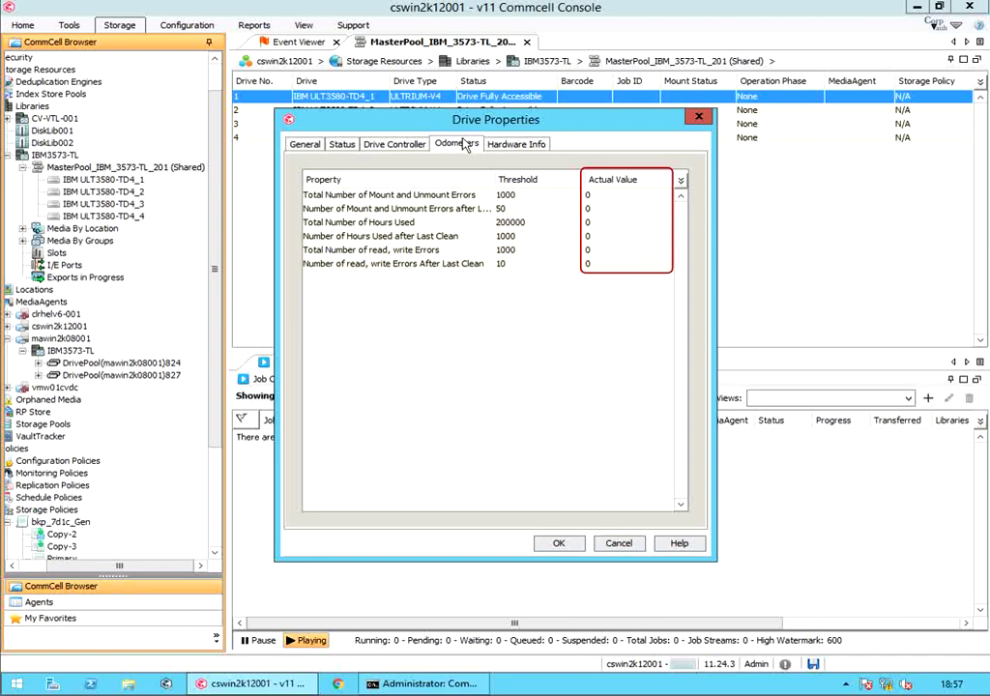
Show drive 1's Hardware Info: ULTRIUM-V2 to V4 media, 0.0000 MB/Sec throughput
left_click(514, 145)
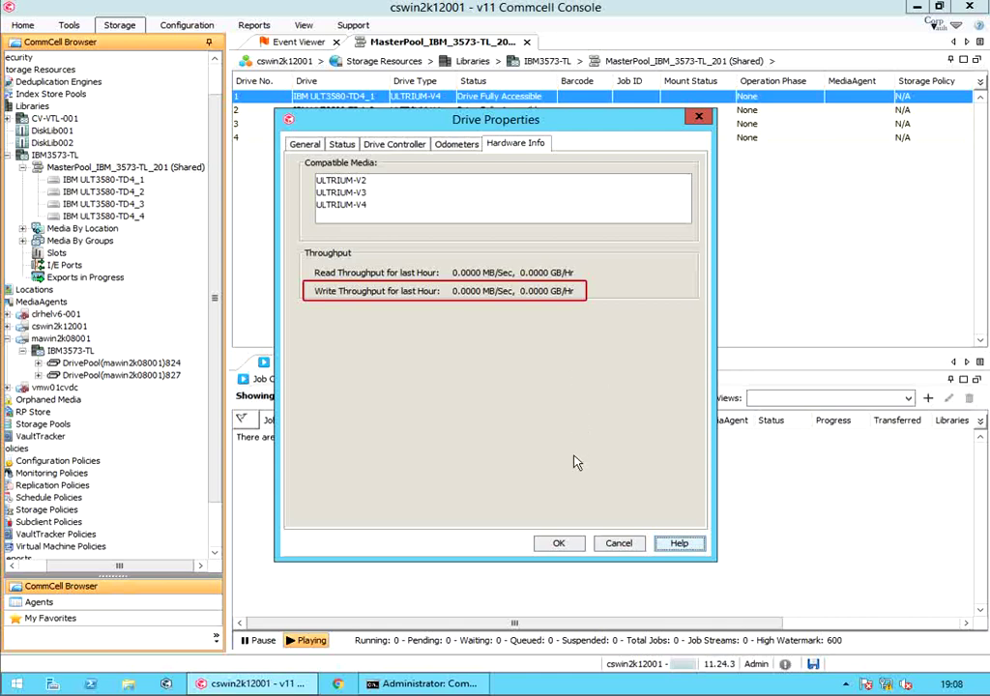
Cancel the Drive Properties dialog to return to the MasterPool drive list
left_click(617, 544)
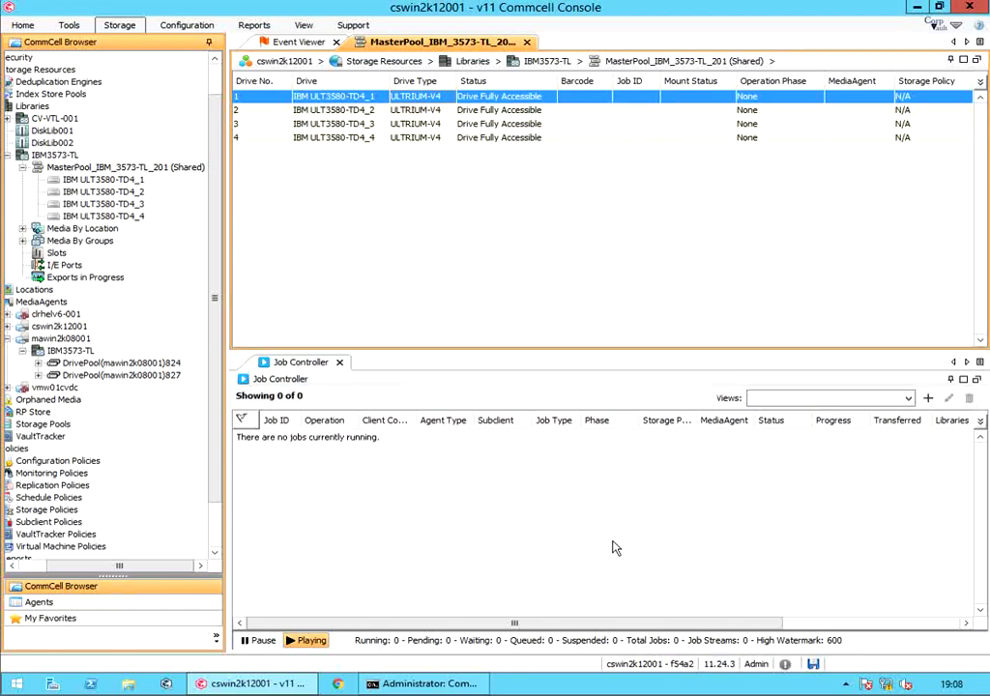